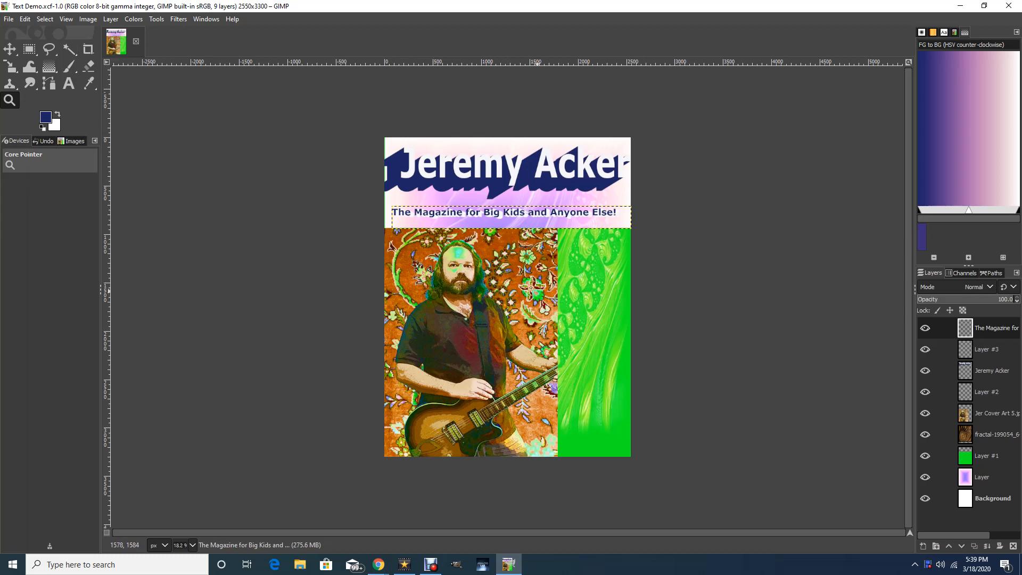
# Add a new transparent 2550 x 3300 px layer above the magazine tagline text layer.
pyautogui.click(537, 290)
pyautogui.click(537, 291)
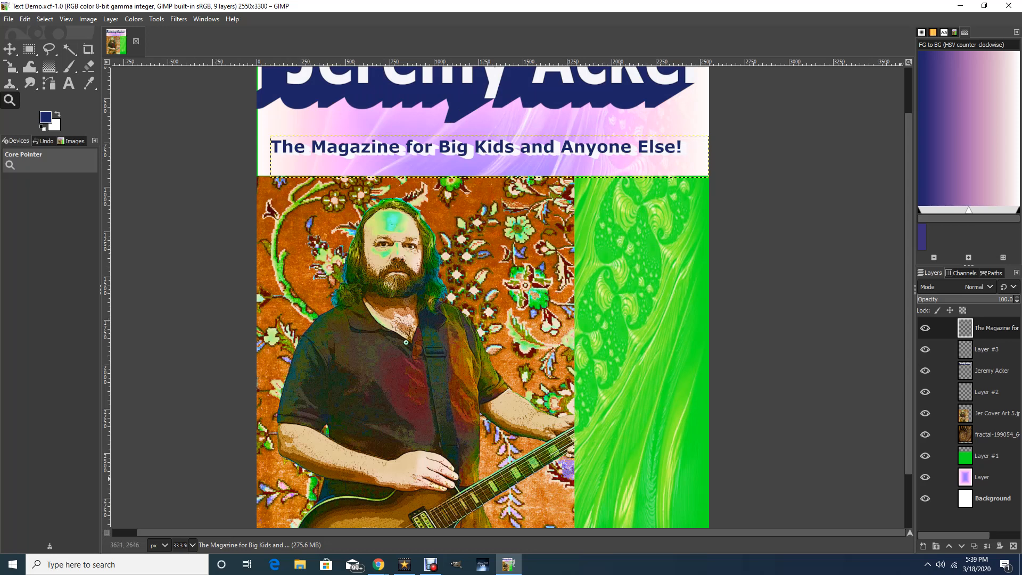
pyautogui.click(10, 49)
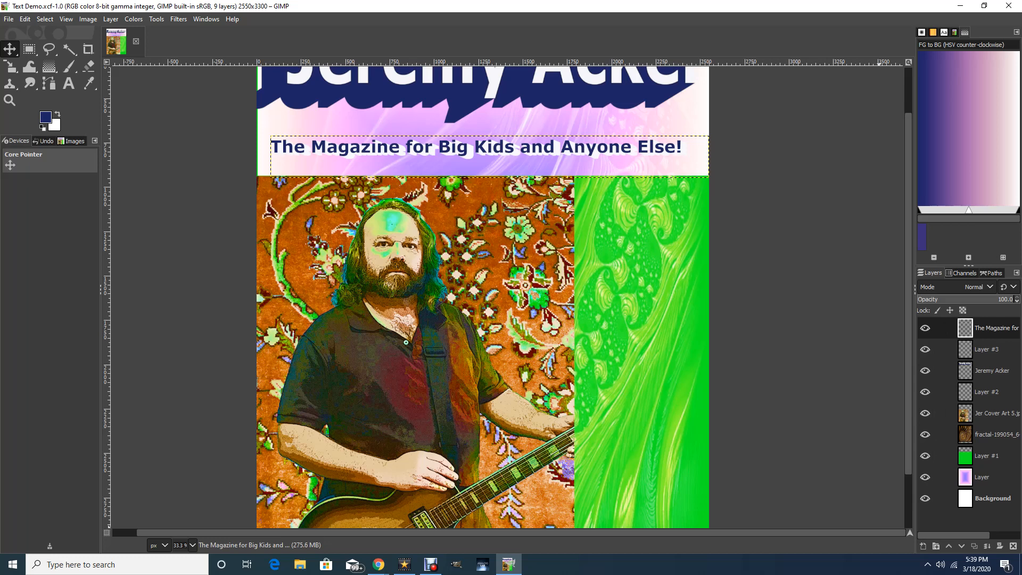
pyautogui.click(923, 546)
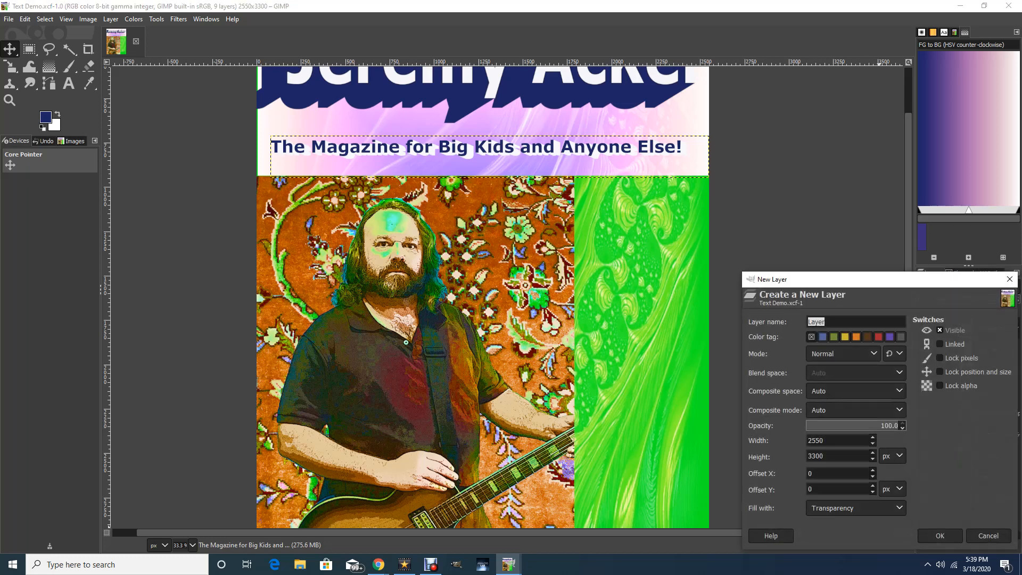
pyautogui.press('Return')
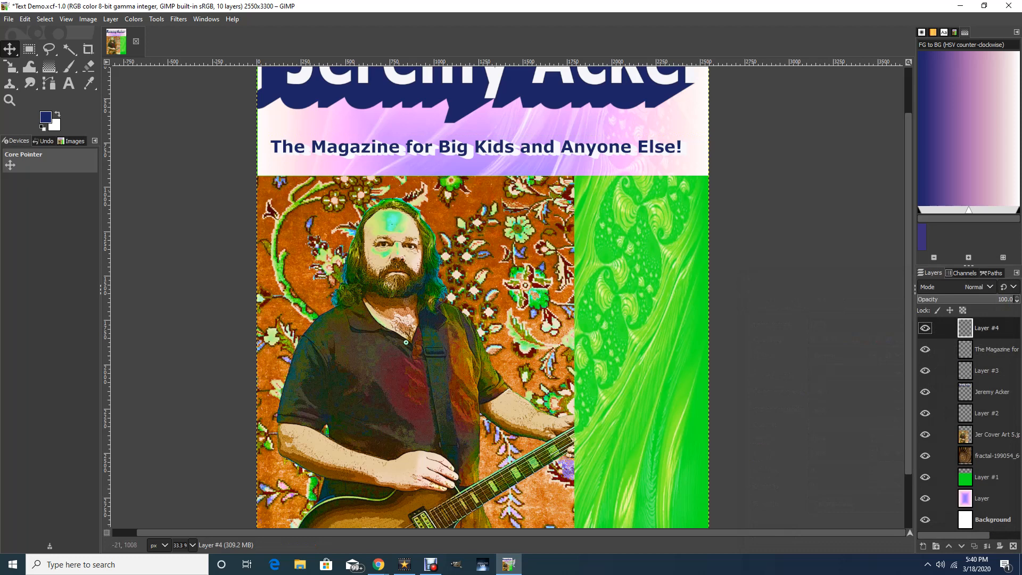
# Draw a text box covering the green sidebar from below the white header to near the page's bottom edge, with 70 px Sans-serif text.
pyautogui.press('t')
pyautogui.click(69, 84)
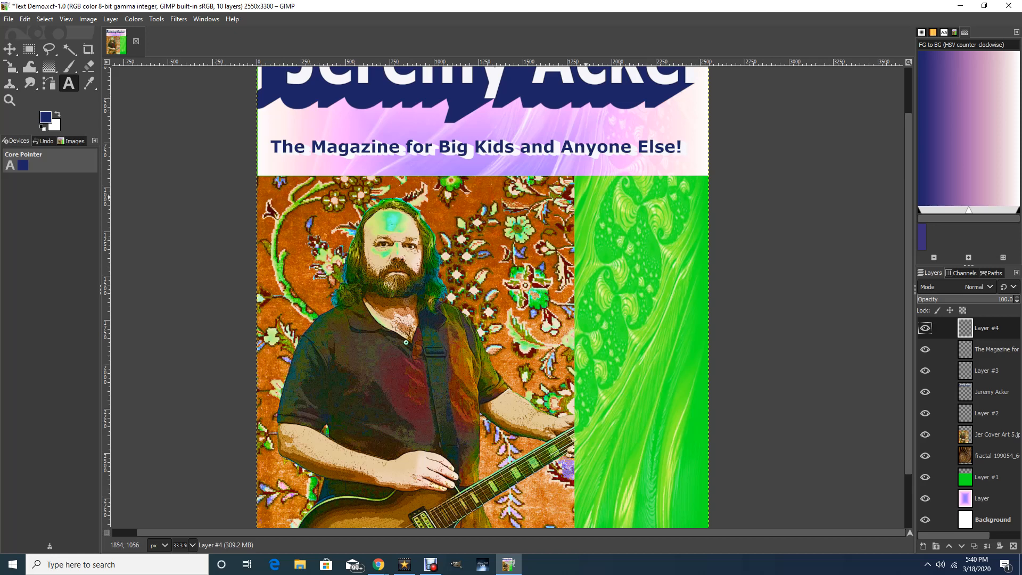
pyautogui.click(576, 191)
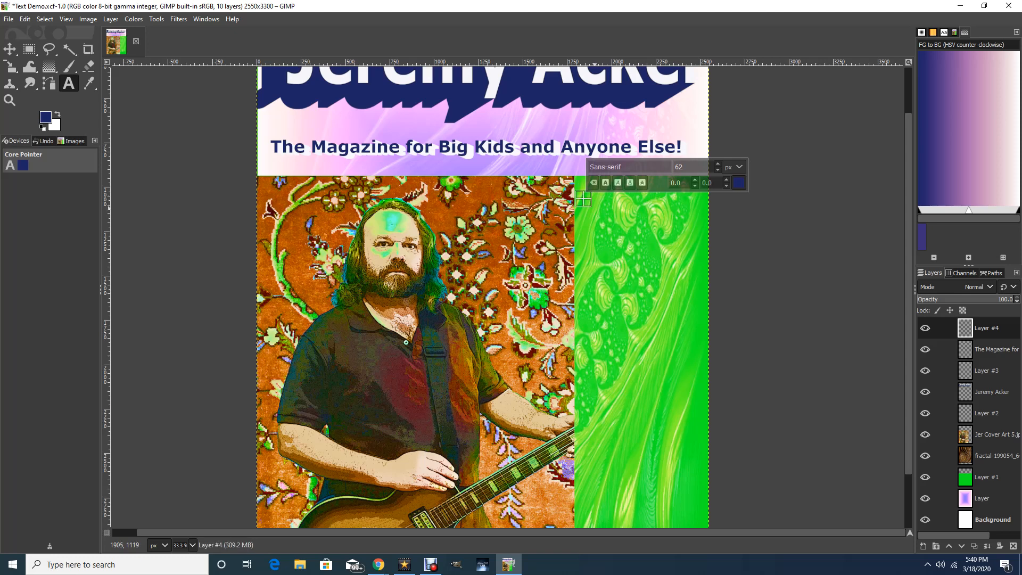
pyautogui.moveTo(592, 208); pyautogui.dragTo(701, 529)
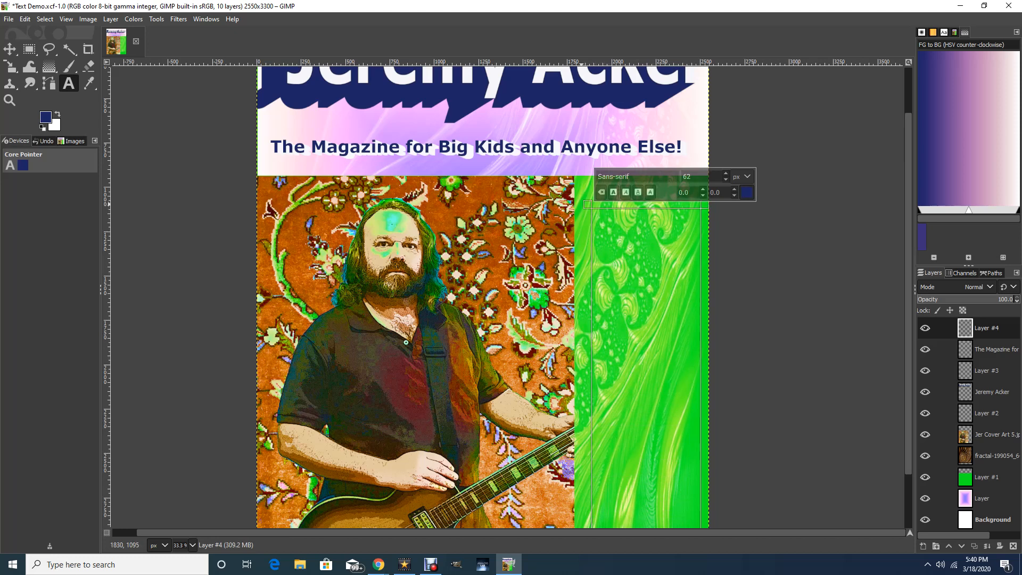
pyautogui.moveTo(593, 203); pyautogui.dragTo(572, 181)
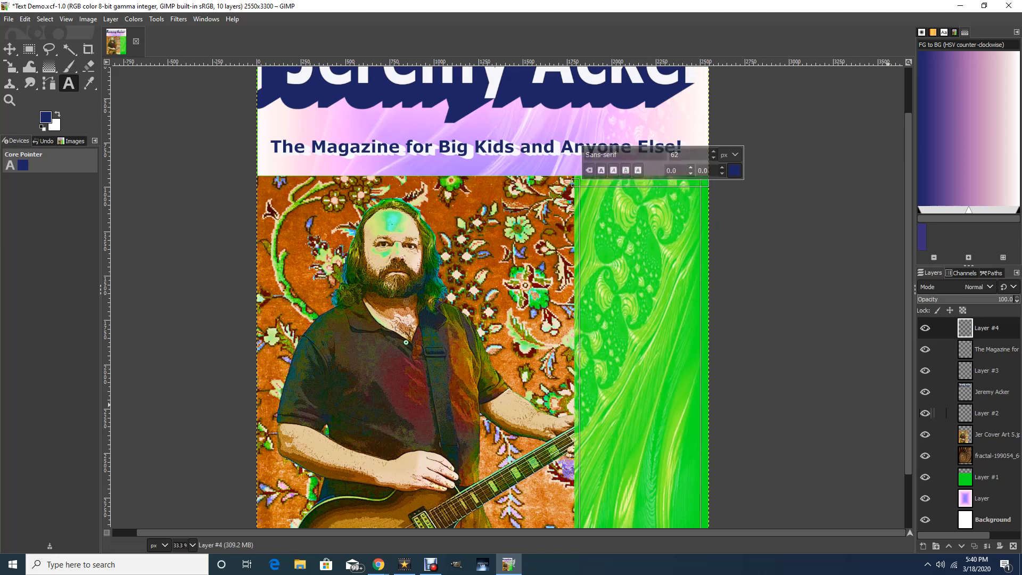
pyautogui.moveTo(909, 387); pyautogui.dragTo(908, 440)
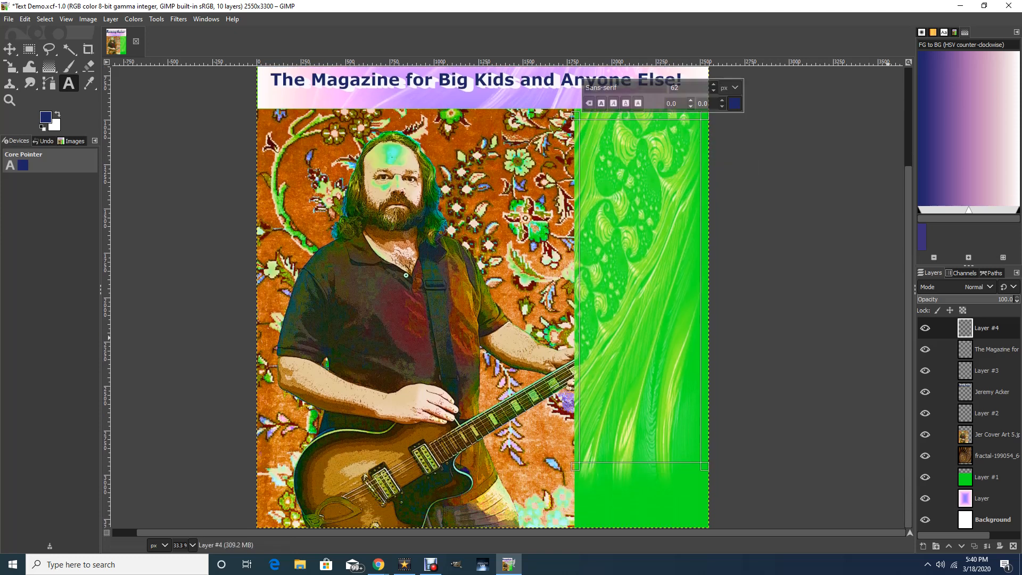
pyautogui.moveTo(653, 467); pyautogui.dragTo(654, 513)
pyautogui.moveTo(908, 446); pyautogui.dragTo(908, 348)
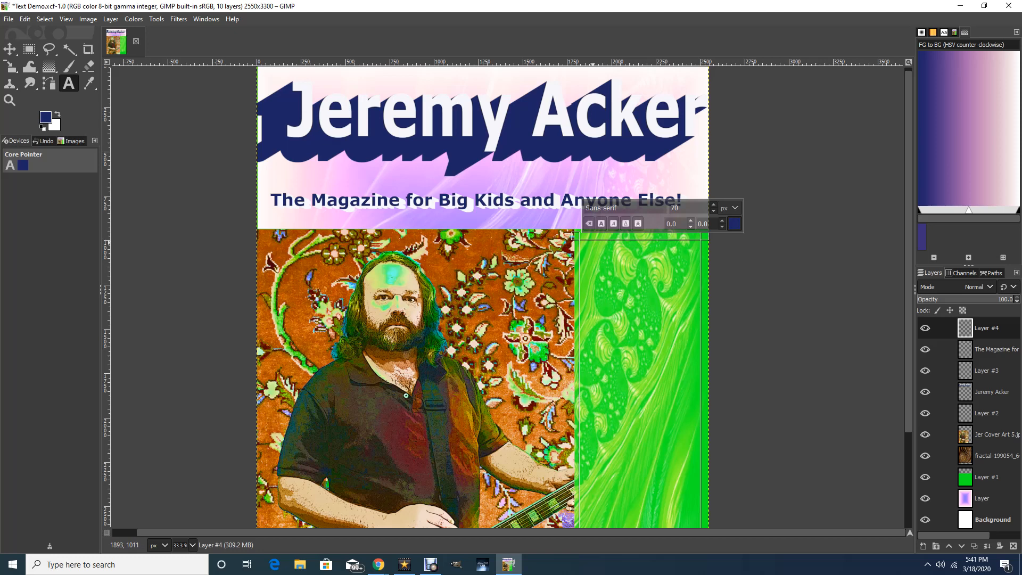
# Enter the first cover headline "A New Fear: Coronavirus and the Death of My Religion, The Rock Concert" in the sidebar text box.
pyautogui.write('A N')
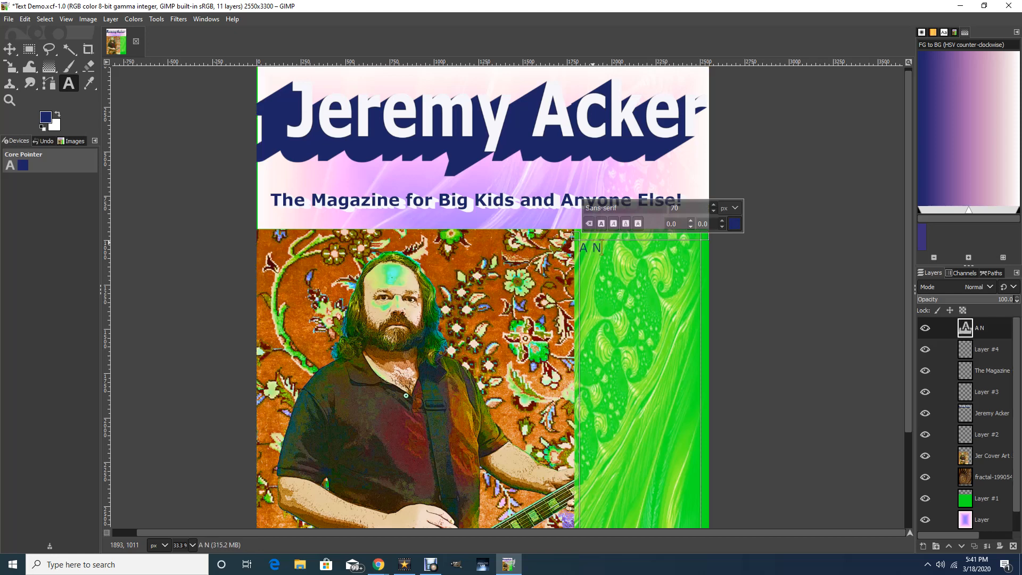
pyautogui.write('ew Fear:')
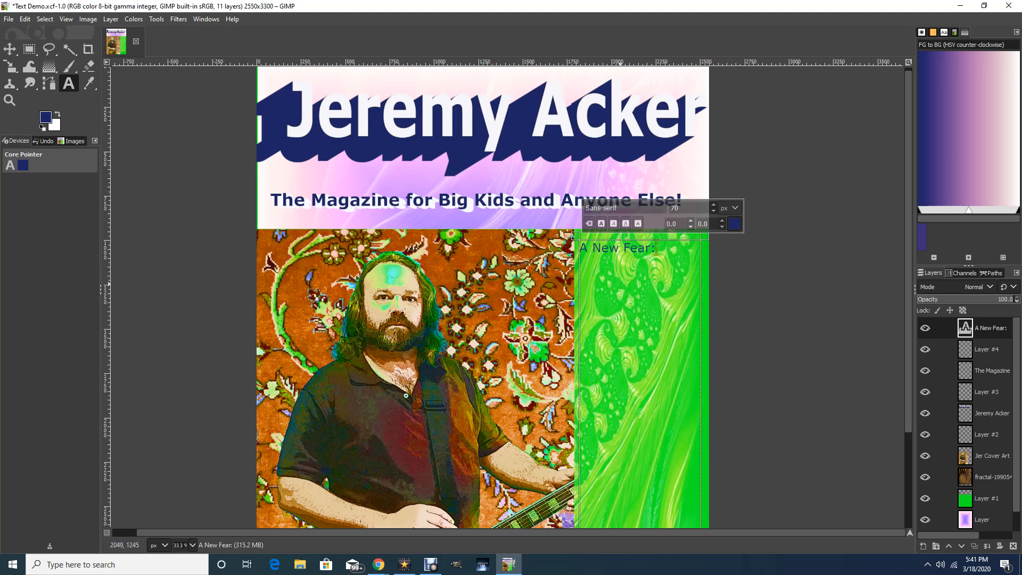
pyautogui.write('Coronavi')
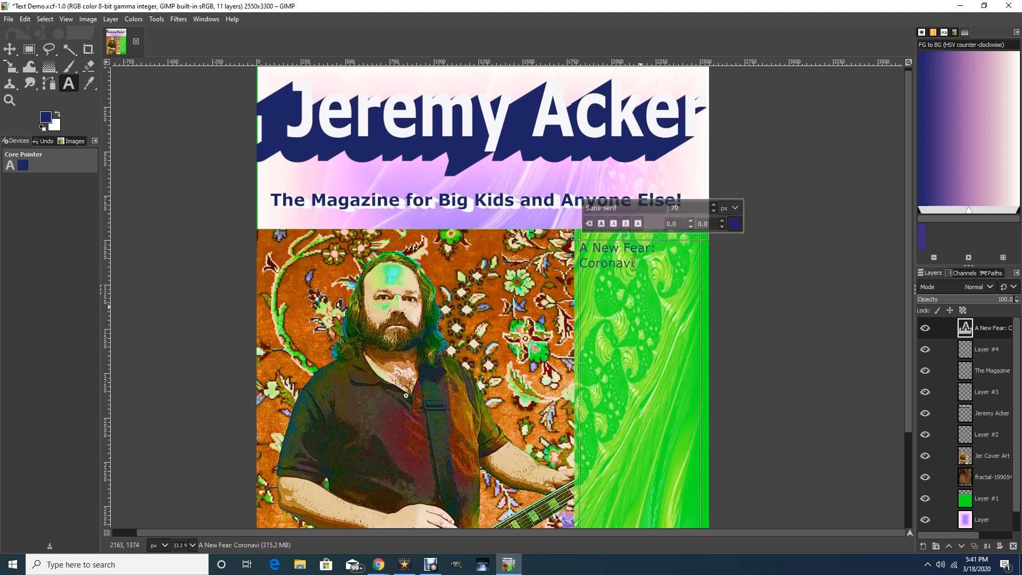
pyautogui.write('rus and th')
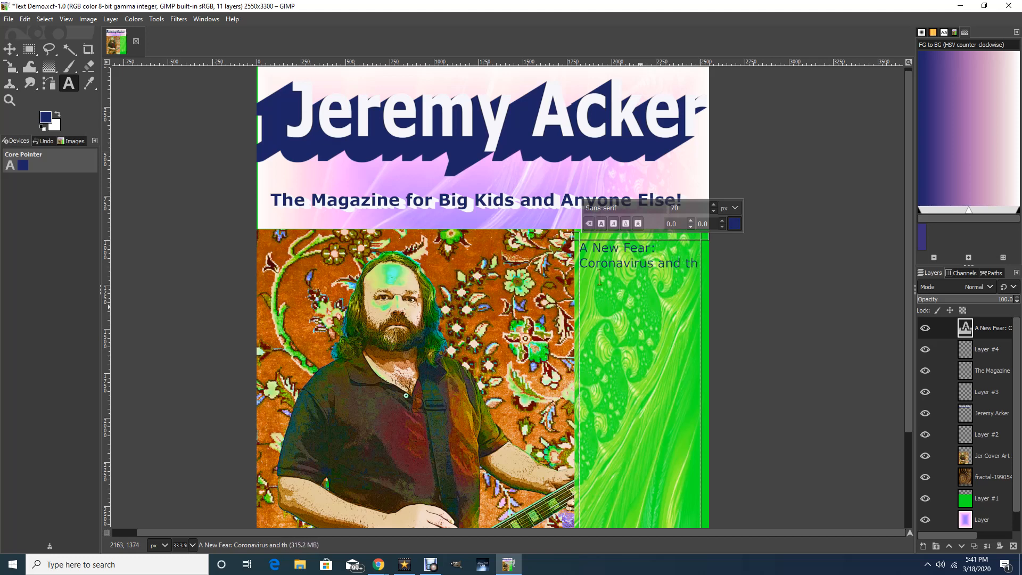
pyautogui.write('e Death of ')
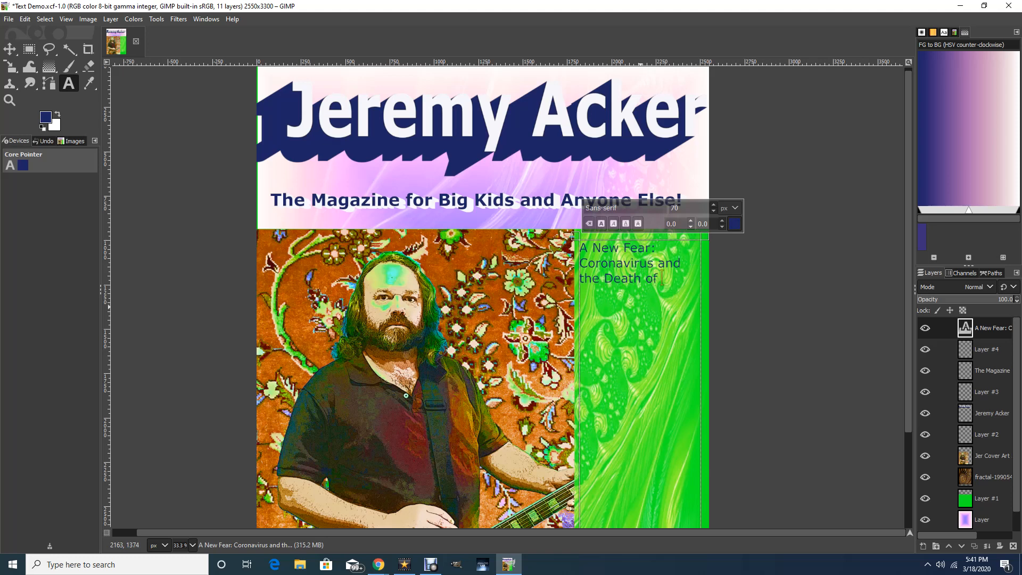
pyautogui.write('My Religion, The R oc')
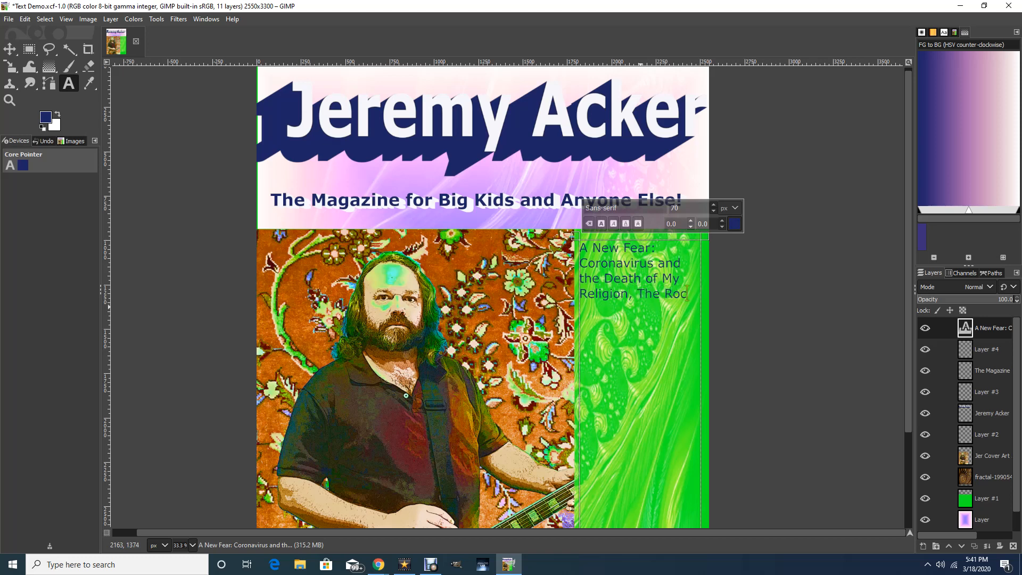
pyautogui.write('k Concert')
# Add the second headline, separated by a blank line: 'Living With Tweens: Bad Seeds or "Spirited" Gifts?'.
pyautogui.write('Living')
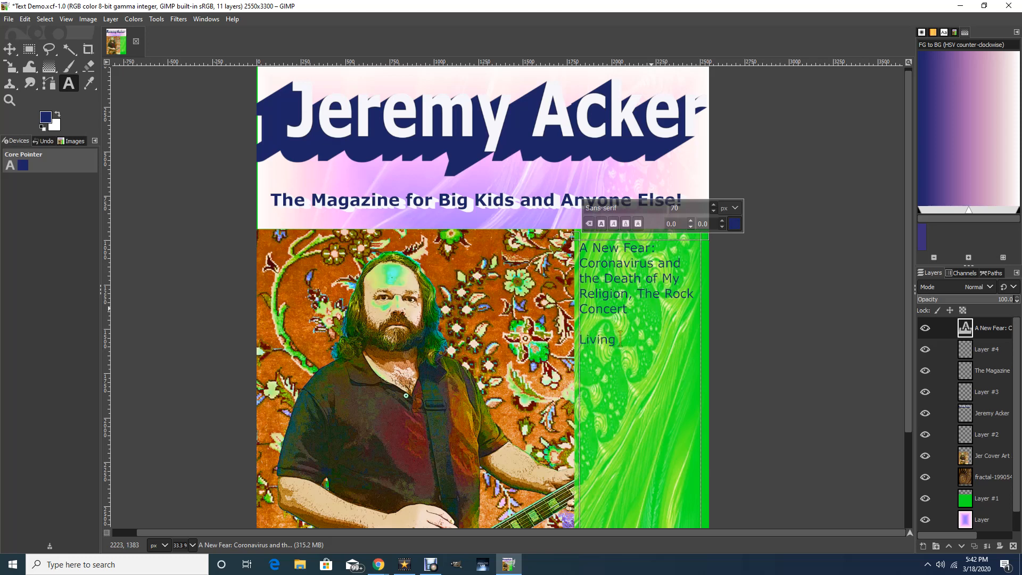
pyautogui.write(' My Tw')
pyautogui.write('eens')
pyautogui.write(':')
pyautogui.click(638, 339)
pyautogui.press('BackSpace')
pyautogui.press('BackSpace')
pyautogui.write('With')
pyautogui.write('B')
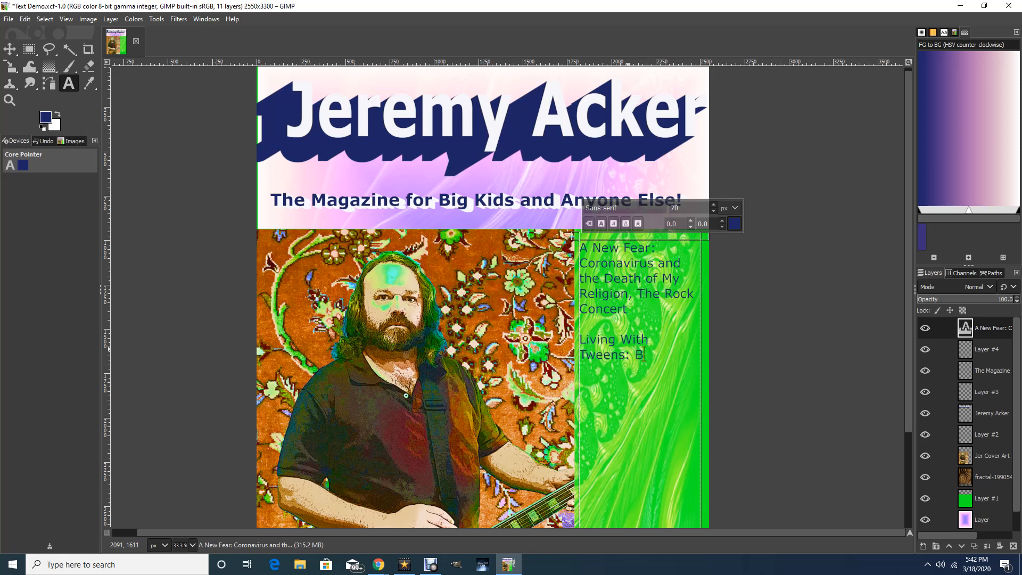
pyautogui.write('ad Seeds or "Spirited')
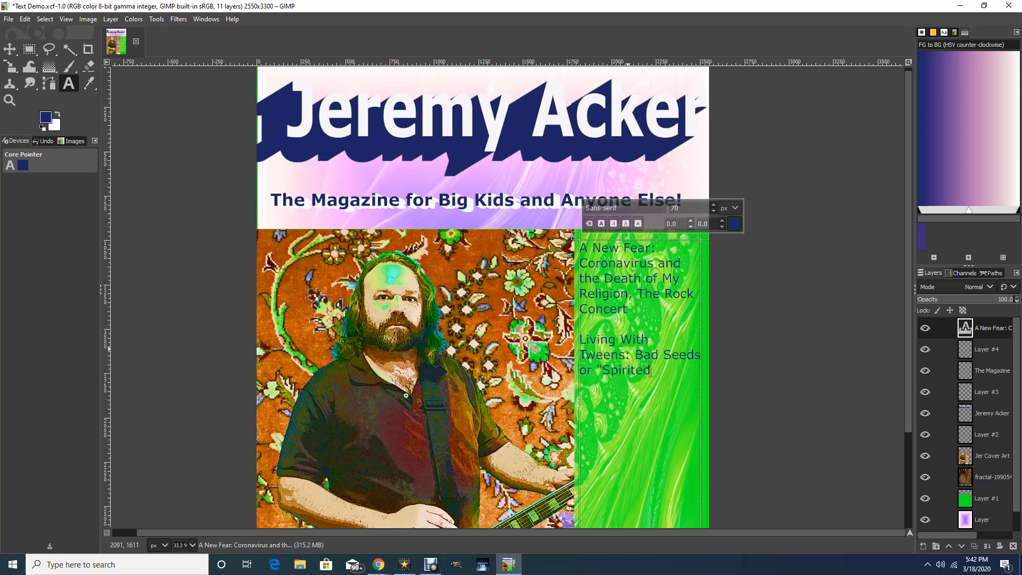
pyautogui.write('" Gifts?')
# Add the third headline "Egads! I thought Solar would Save Us Money!" below a blank line.
pyautogui.click(580, 398)
pyautogui.write('Egads!')
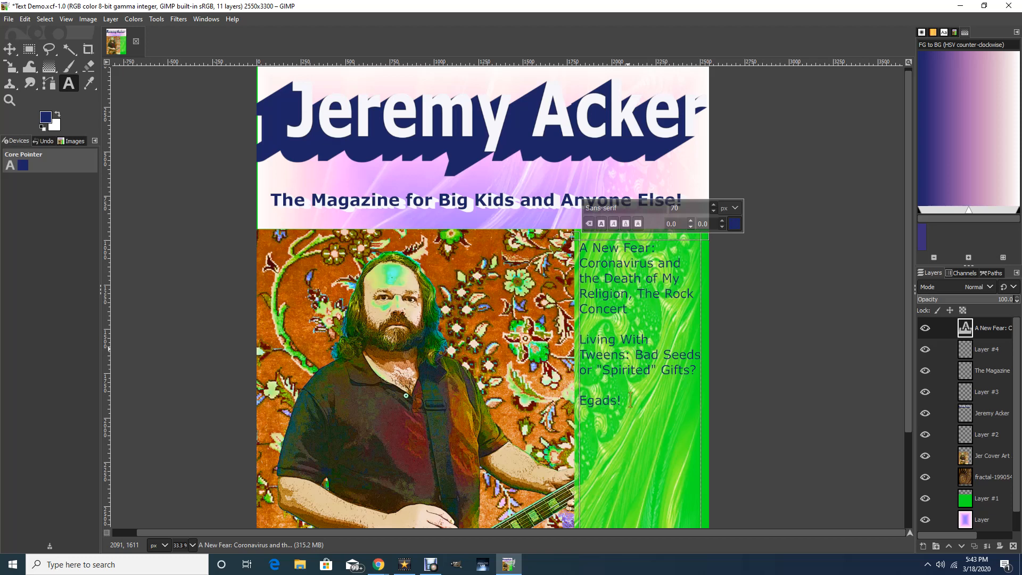
pyautogui.write('I thought Solar')
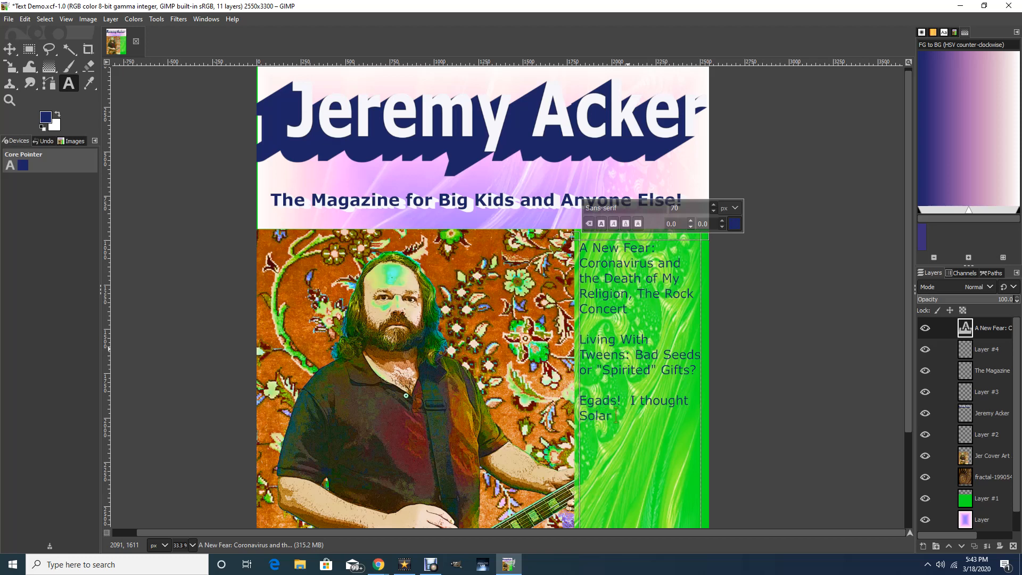
pyautogui.write(' would Save Us Money!')
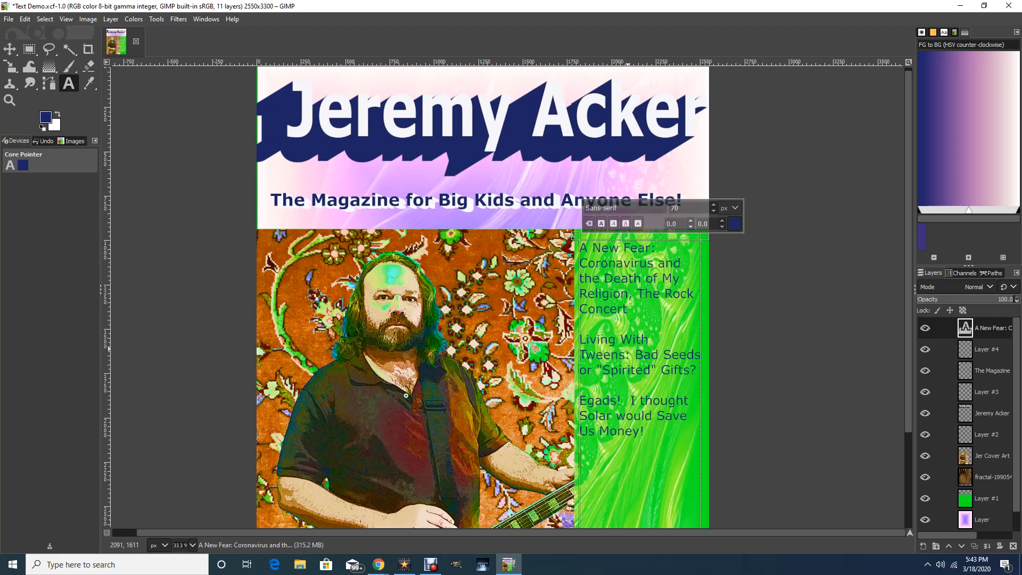
# Add the fourth headline "Is Society Coming to an End? No More Toilet Paper or Turn Signals." below a blank line.
pyautogui.write('Is Society Coming to a')
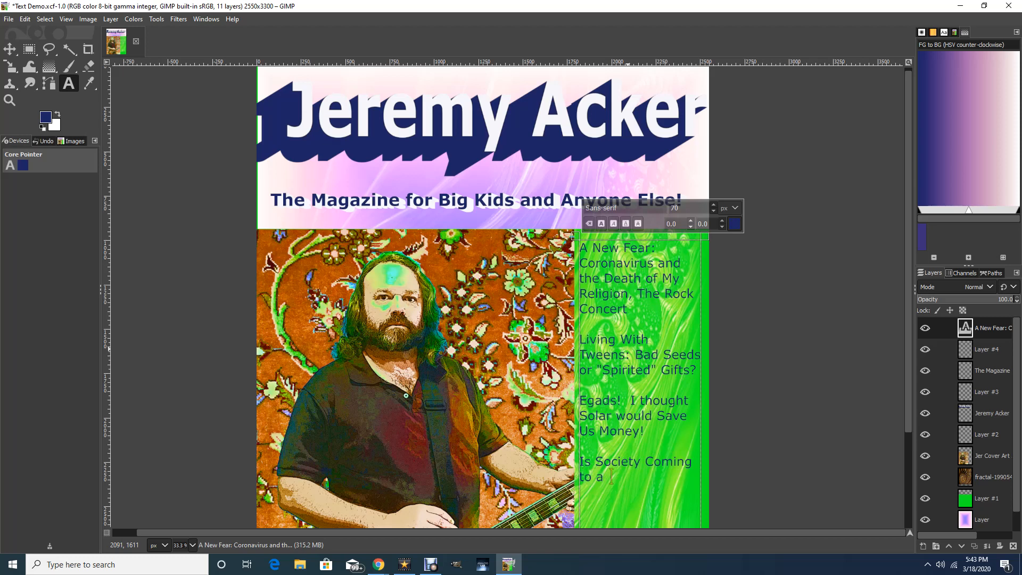
pyautogui.press('BackSpace')
pyautogui.write('n End?  No More T')
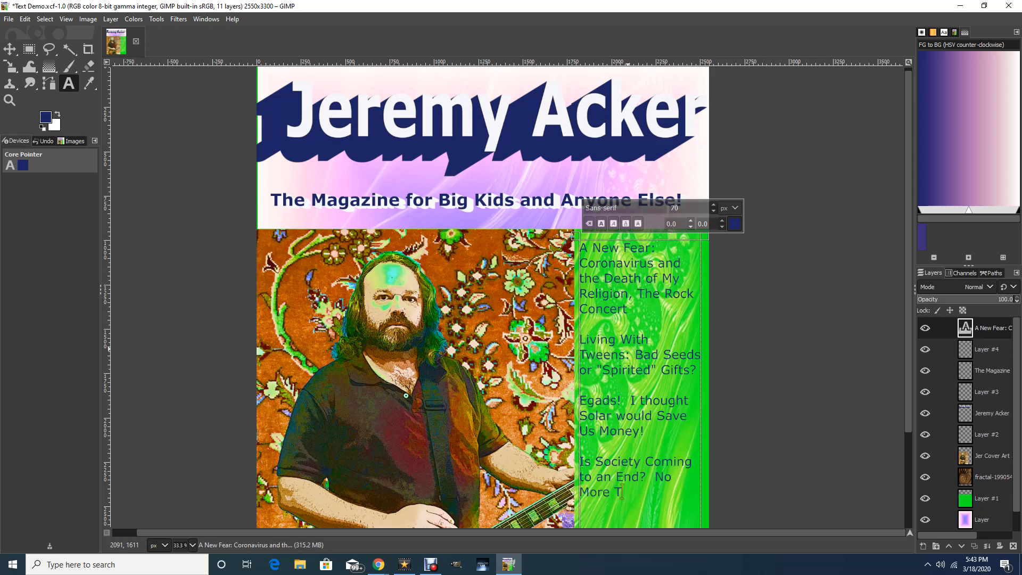
pyautogui.write('oilet Paper or Turn Signals')
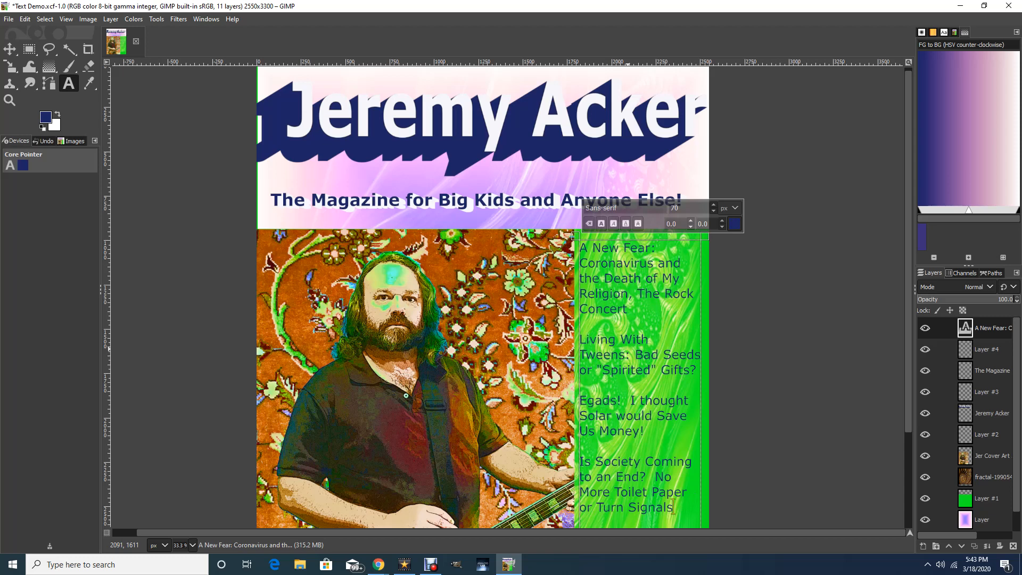
pyautogui.write('.')
# Add the fifth headline "How To Trick Troubled Teens Into Learning By Engaging Them" below a blank line.
pyautogui.scroll(-3, 508, 297)
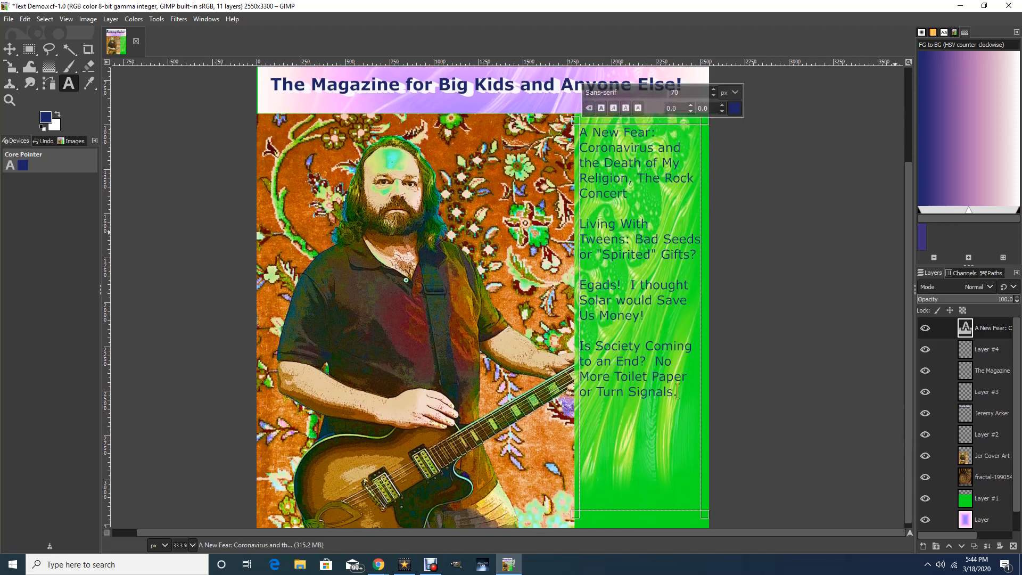
pyautogui.scroll(1, 508, 298)
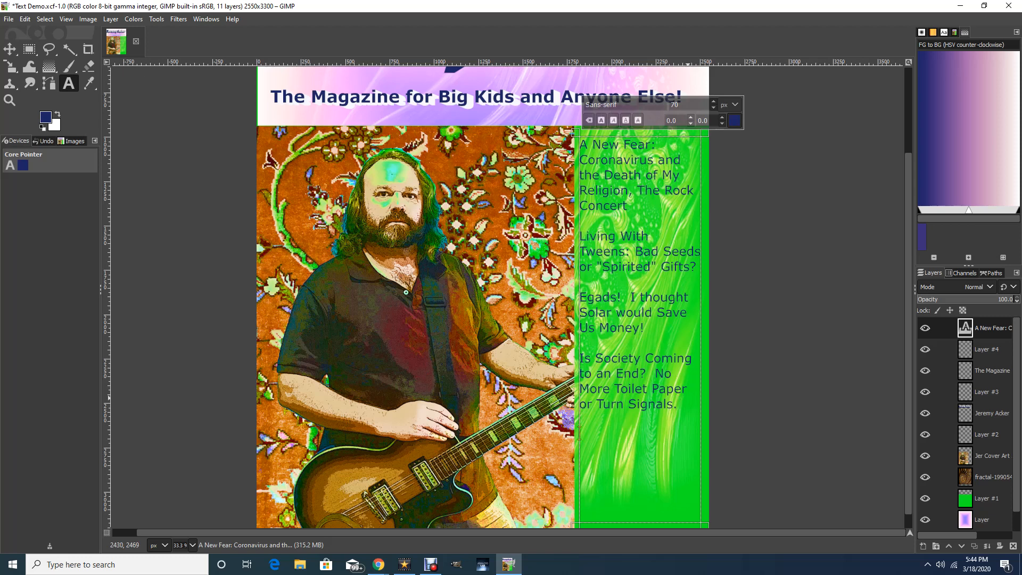
pyautogui.write('Wo')
pyautogui.press('BackSpace')
pyautogui.press('BackSpace')
pyautogui.write('How To Trick Troubled Tee')
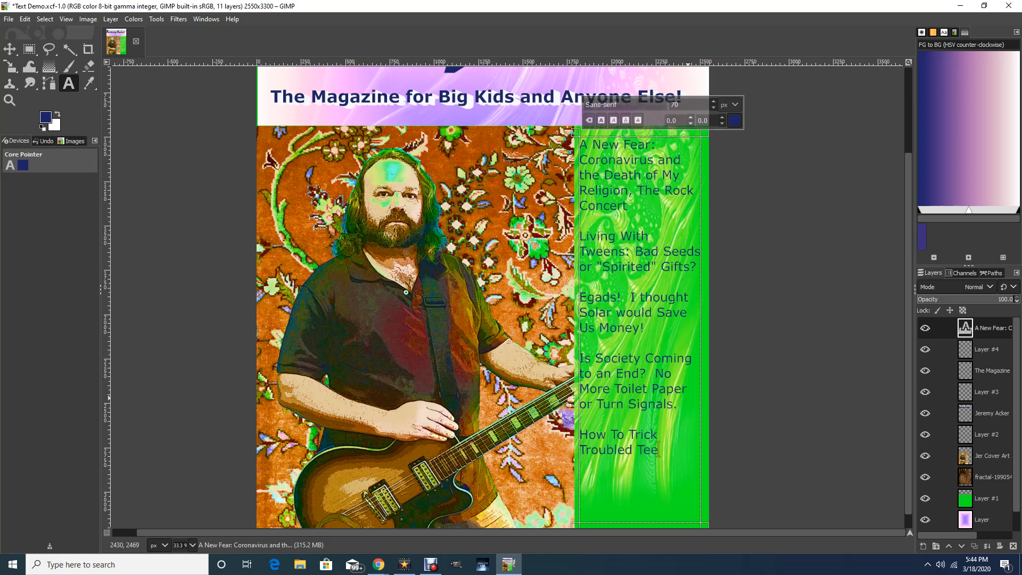
pyautogui.write('ns')
pyautogui.write(' Into ')
pyautogui.write('Learning')
pyautogui.write(' By')
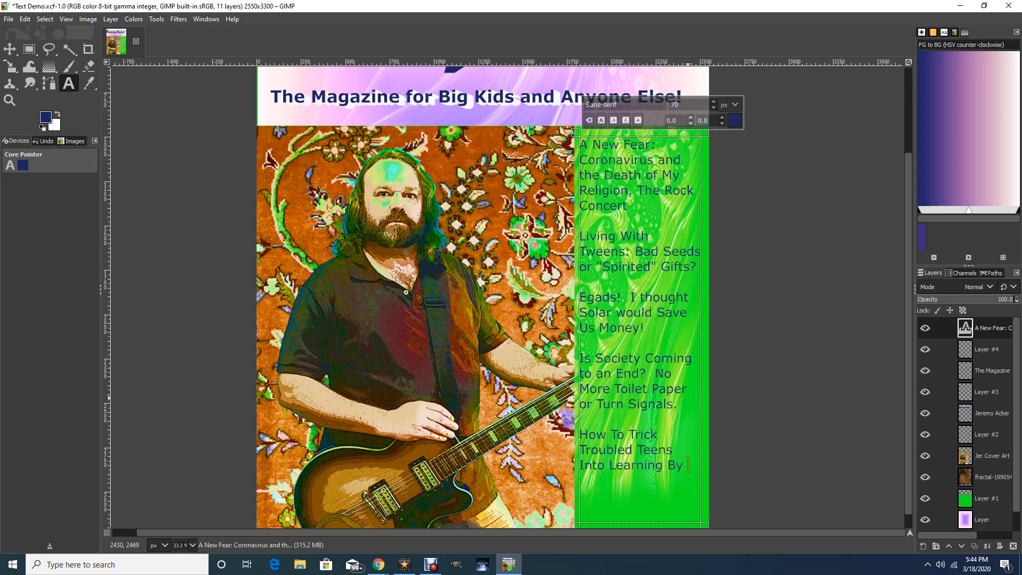
pyautogui.write(' Engaging Them')
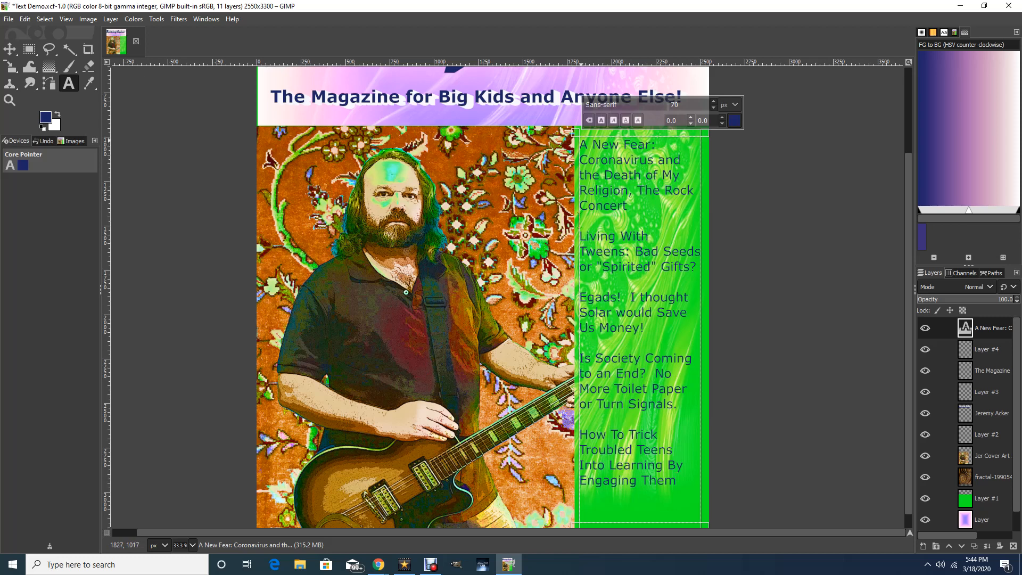
# Try an extra blank line between the first and second headlines in the sidebar text.
pyautogui.click(577, 154)
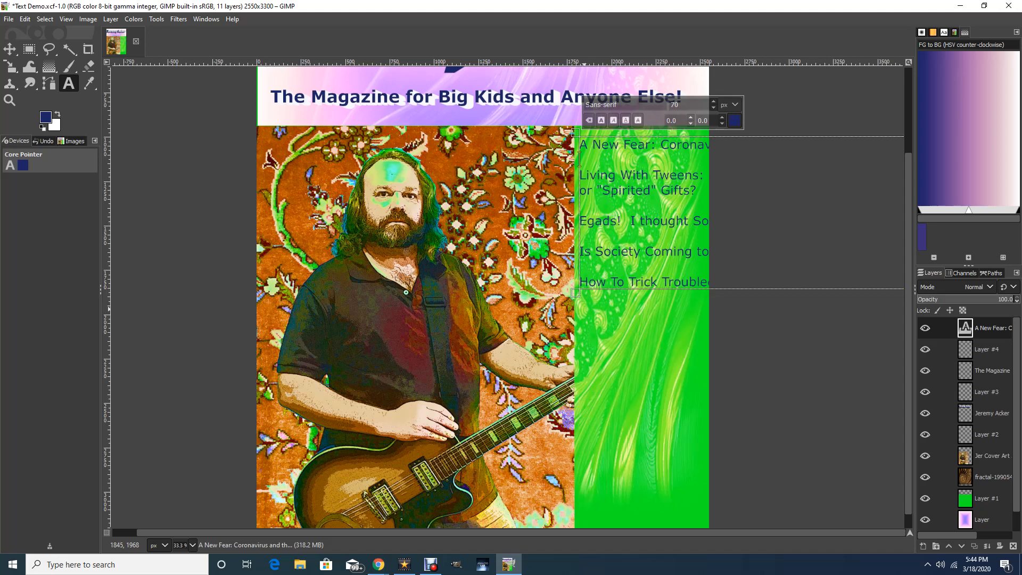
pyautogui.hotkey('ctrl', 'z')
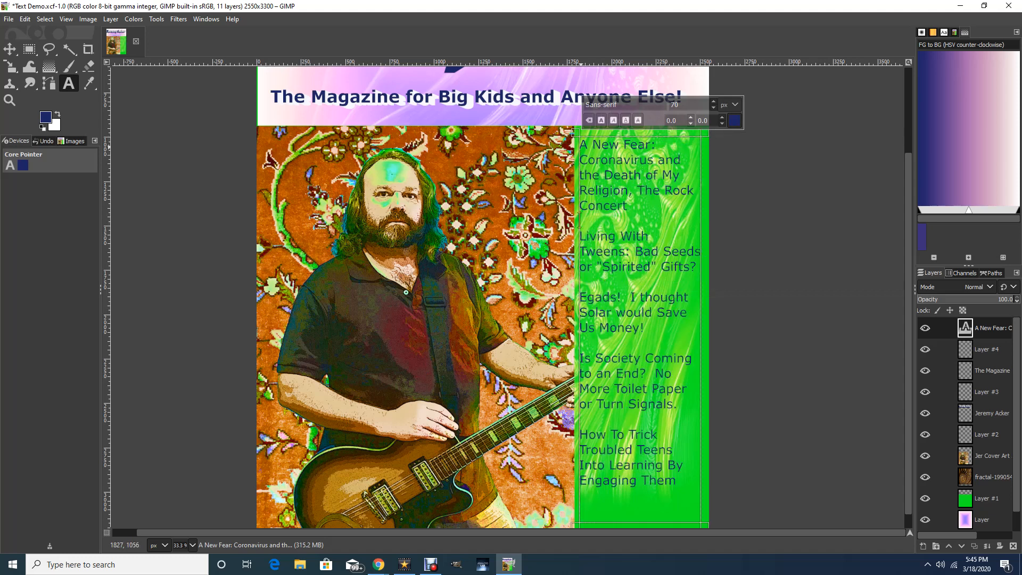
pyautogui.click(583, 145)
pyautogui.click(620, 190)
pyautogui.click(627, 206)
pyautogui.press('Return')
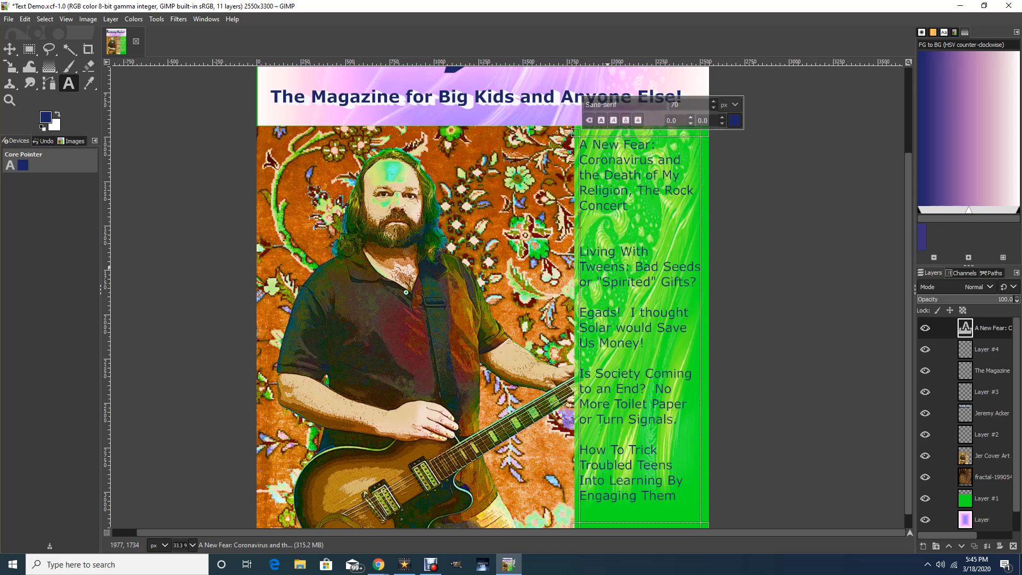
pyautogui.press('BackSpace')
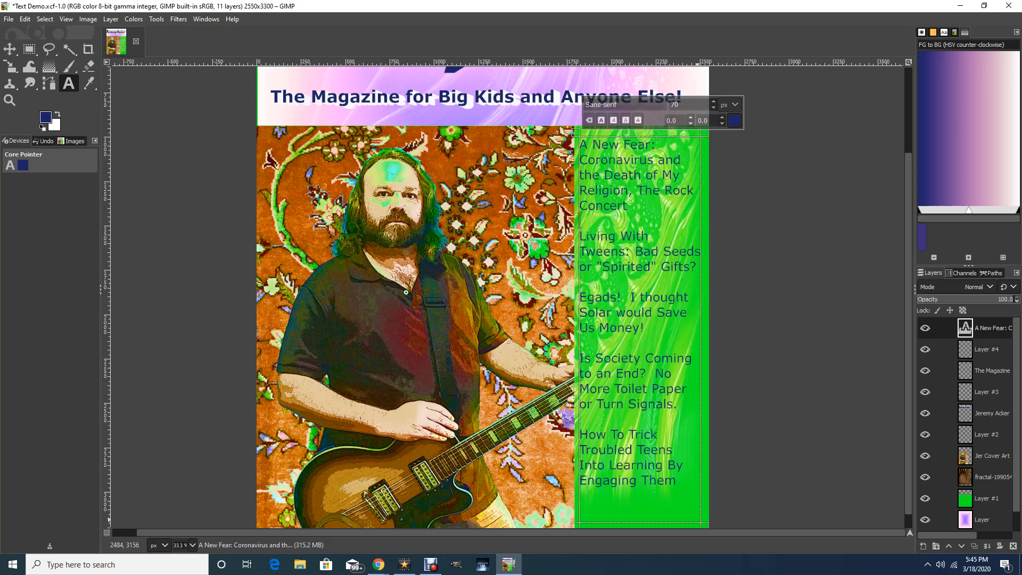
# Adjust the height of the sidebar text box by moving its lower edge.
pyautogui.moveTo(646, 524); pyautogui.dragTo(643, 503)
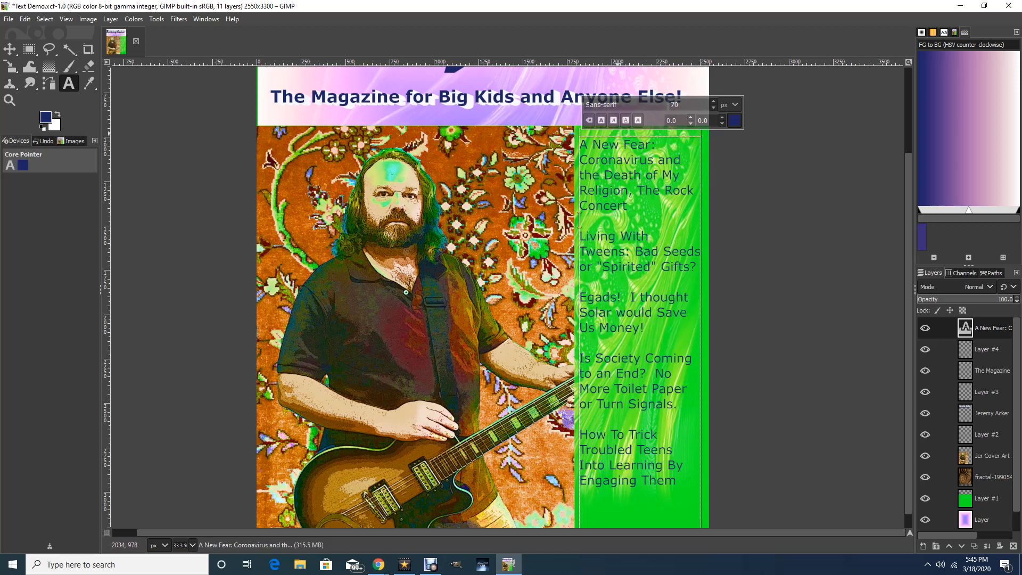
# Lower the upper edge of the sidebar text box so the headlines start farther below the magazine's tagline.
pyautogui.moveTo(619, 135); pyautogui.dragTo(616, 147)
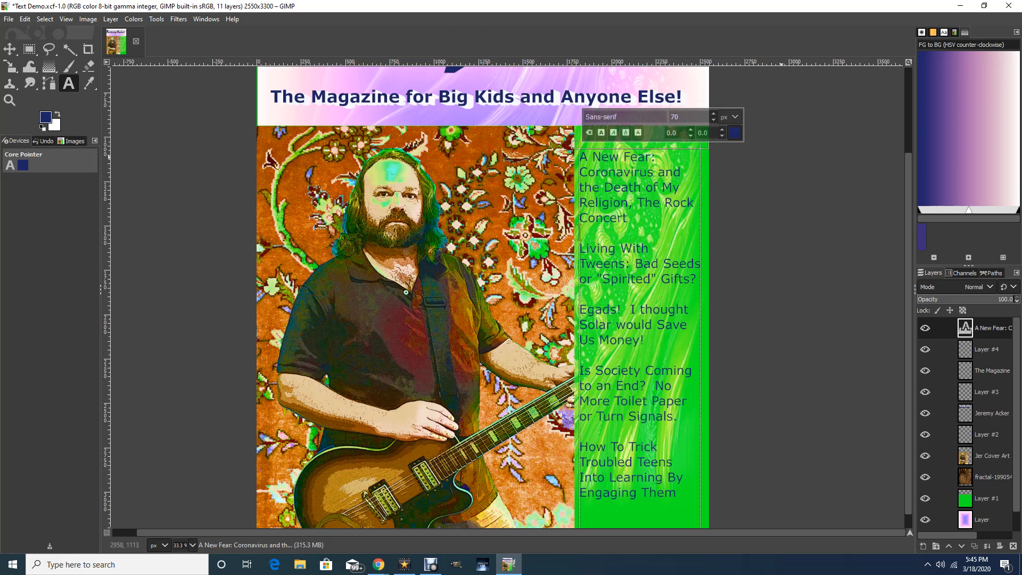
pyautogui.click(782, 157)
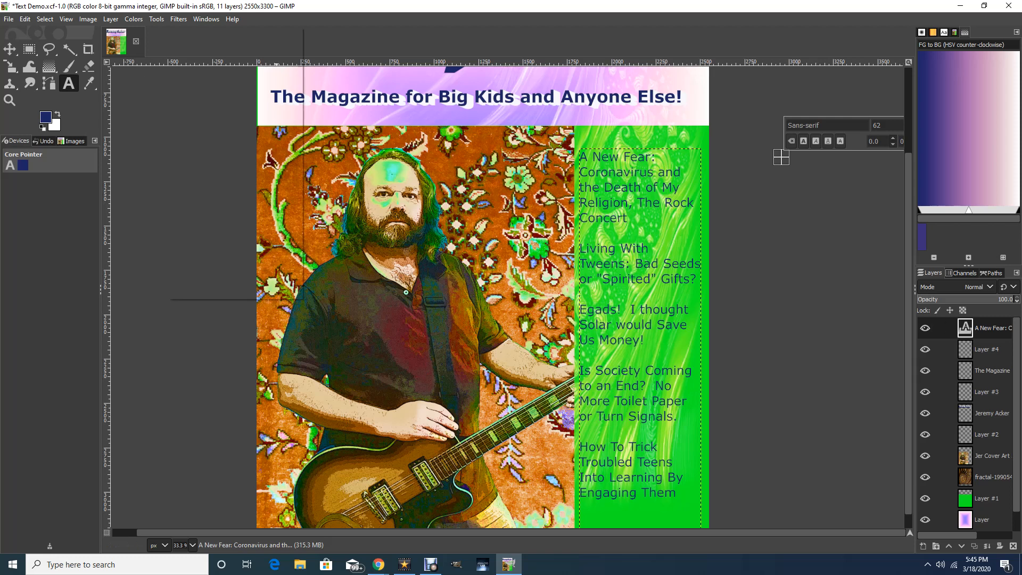
# Try the Long Shadow filter on the sidebar headlines with the near-white shadow colour fafbfe.
pyautogui.hotkey('alt', 'r')
pyautogui.press('Escape')
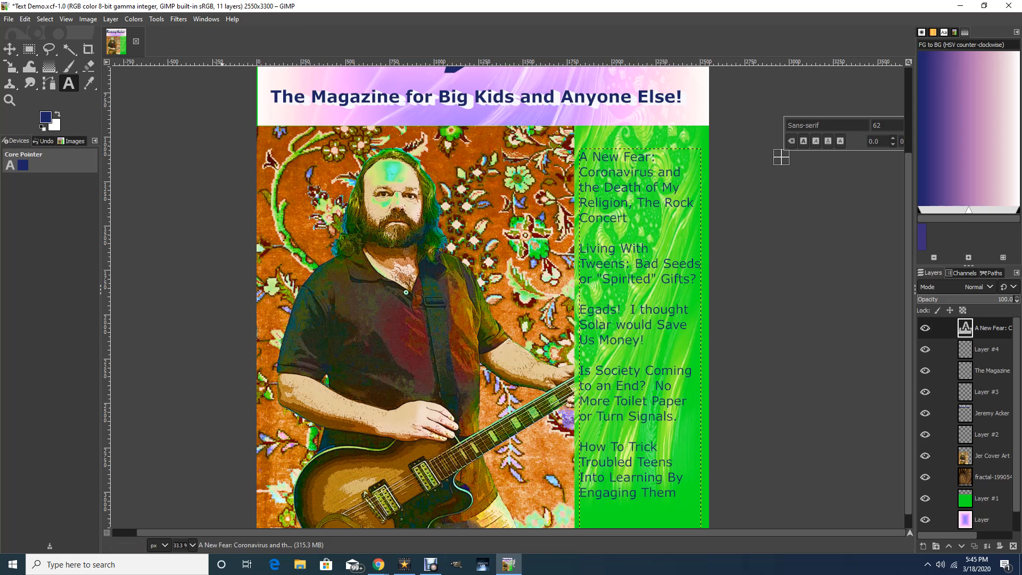
pyautogui.hotkey('alt', 'r')
pyautogui.press('Down')
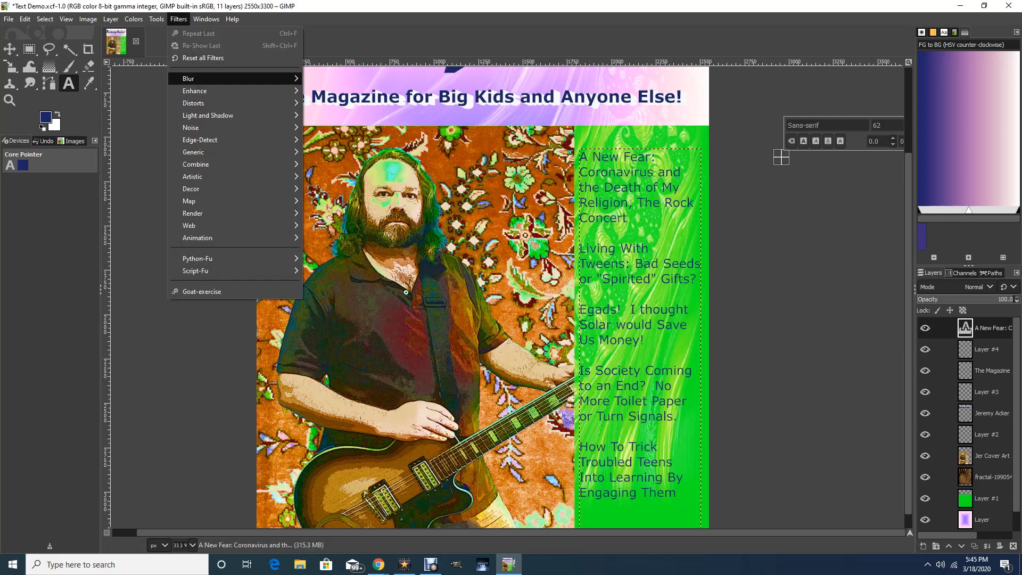
pyautogui.press('Down')
pyautogui.press('Down')
pyautogui.press('Down')
pyautogui.press('Right')
pyautogui.press('Down')
pyautogui.press('Down')
pyautogui.press('Down')
pyautogui.press('Down')
pyautogui.press('Down')
pyautogui.press('Down')
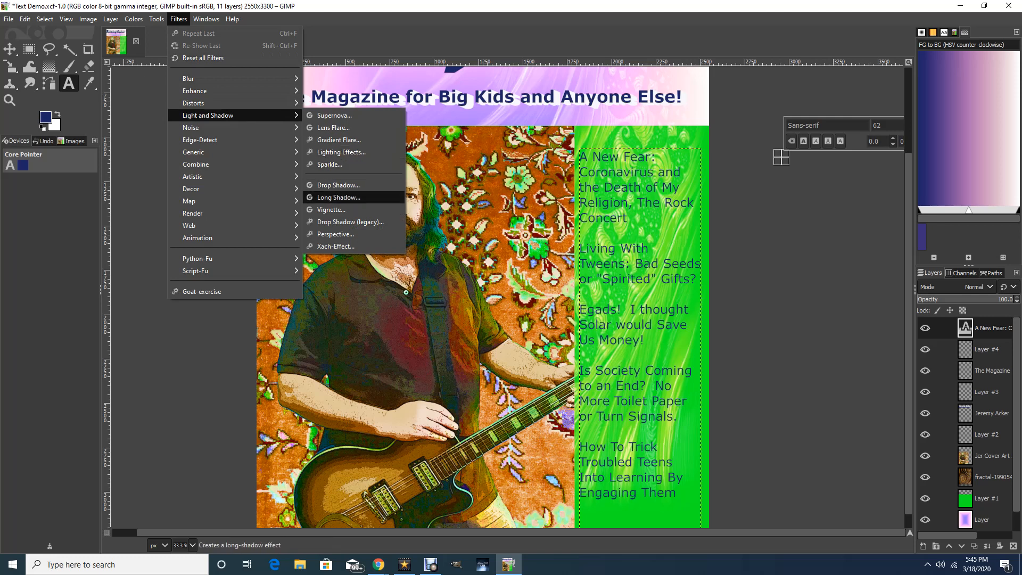
pyautogui.press('Return')
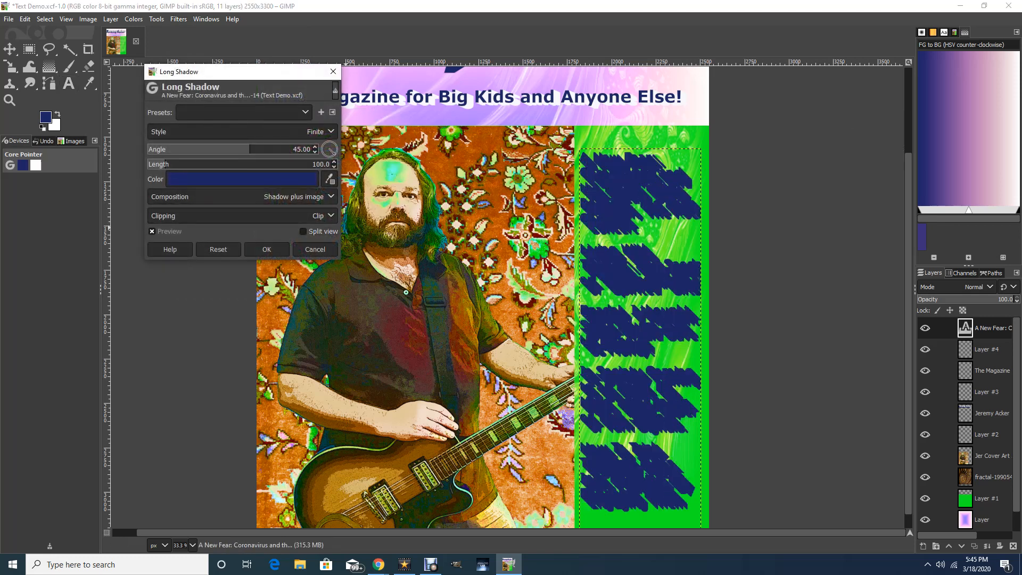
pyautogui.click(242, 179)
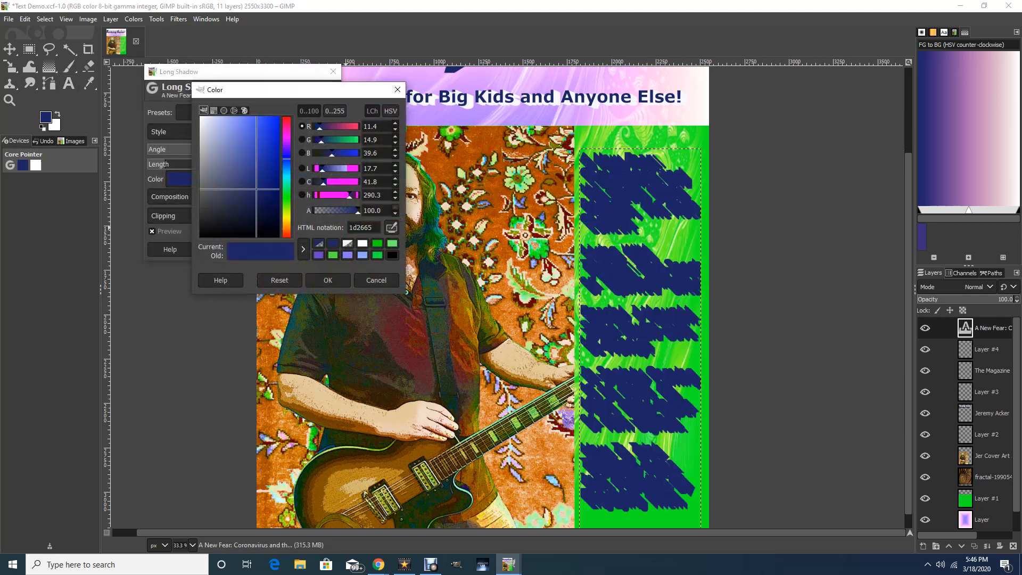
pyautogui.click(200, 116)
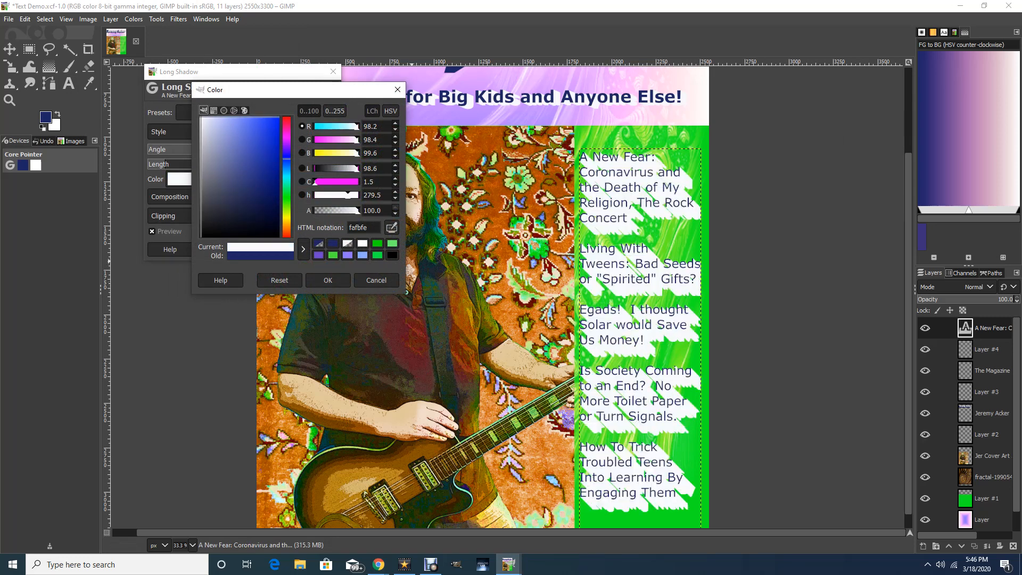
pyautogui.press('Return')
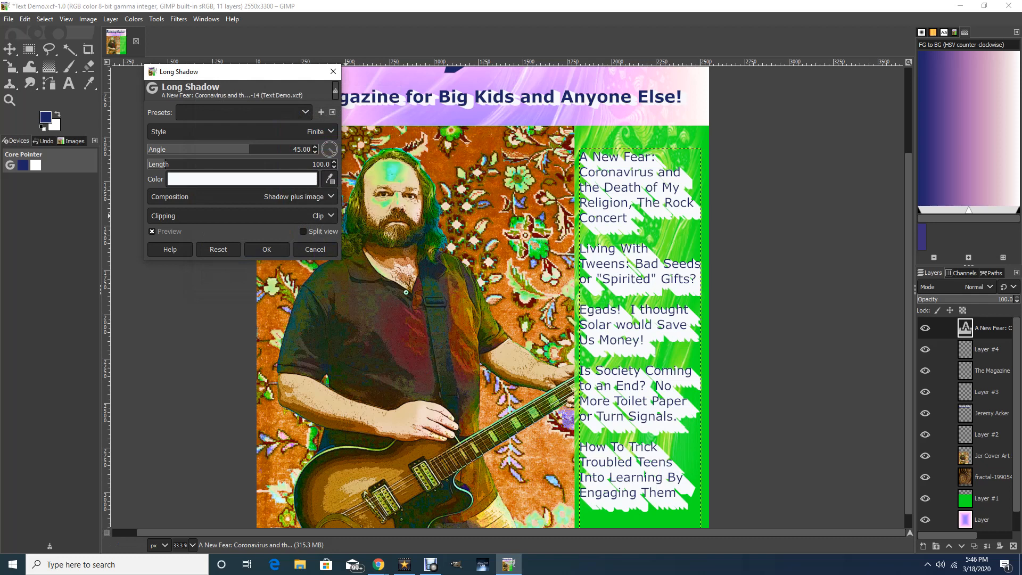
# Try a shadow angle of 53.77 and a length of 26.2 on the headlines, then cancel the Long Shadow filter.
pyautogui.moveTo(293, 149); pyautogui.dragTo(230, 150)
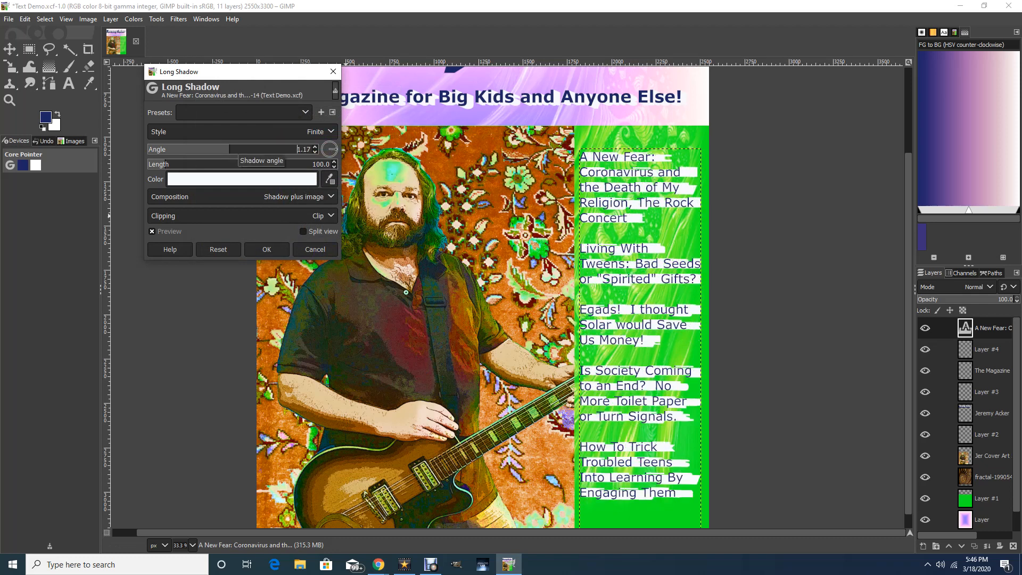
pyautogui.moveTo(165, 164); pyautogui.dragTo(149, 155)
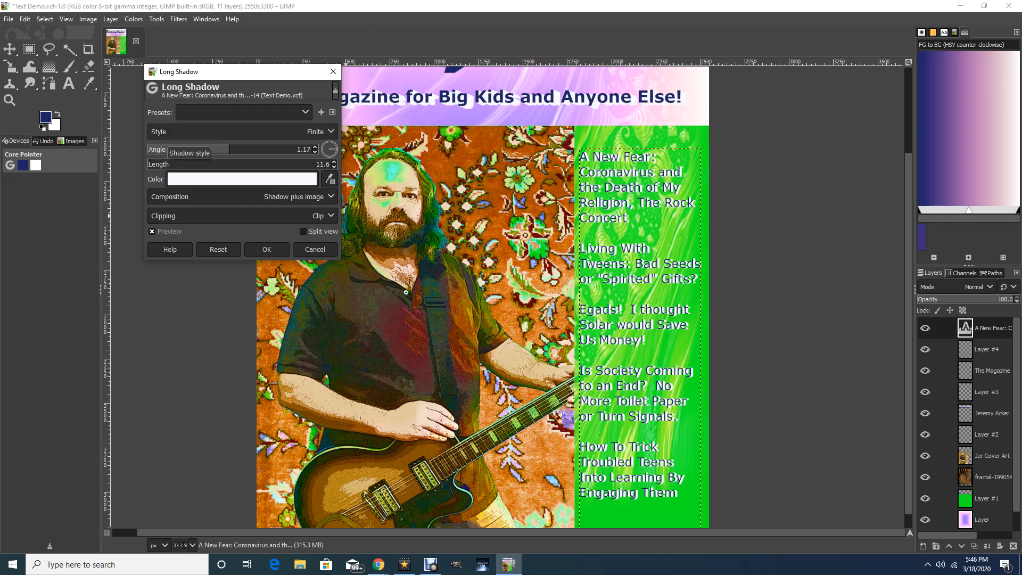
pyautogui.moveTo(229, 150); pyautogui.dragTo(253, 151)
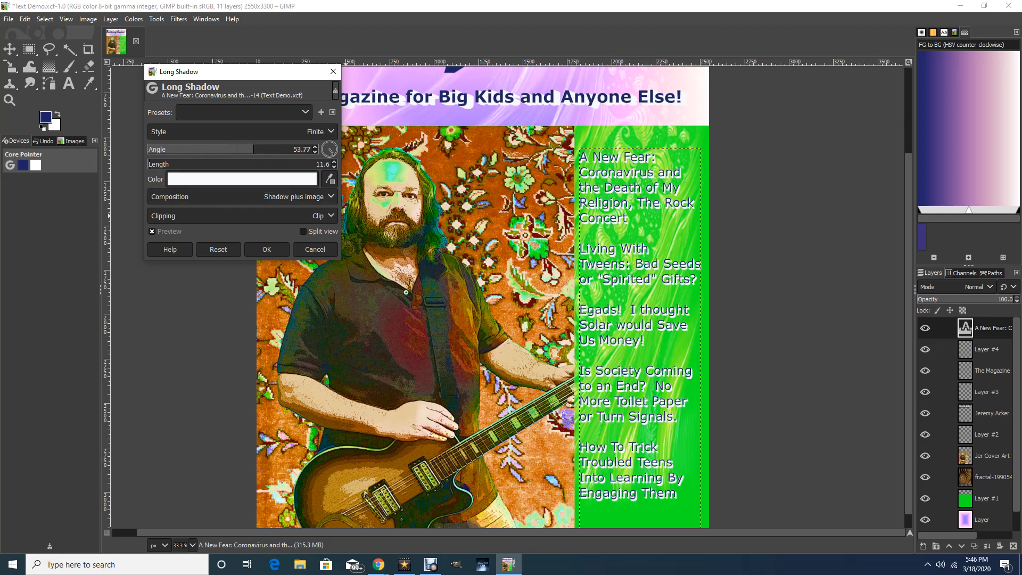
pyautogui.click(159, 165)
pyautogui.click(159, 165)
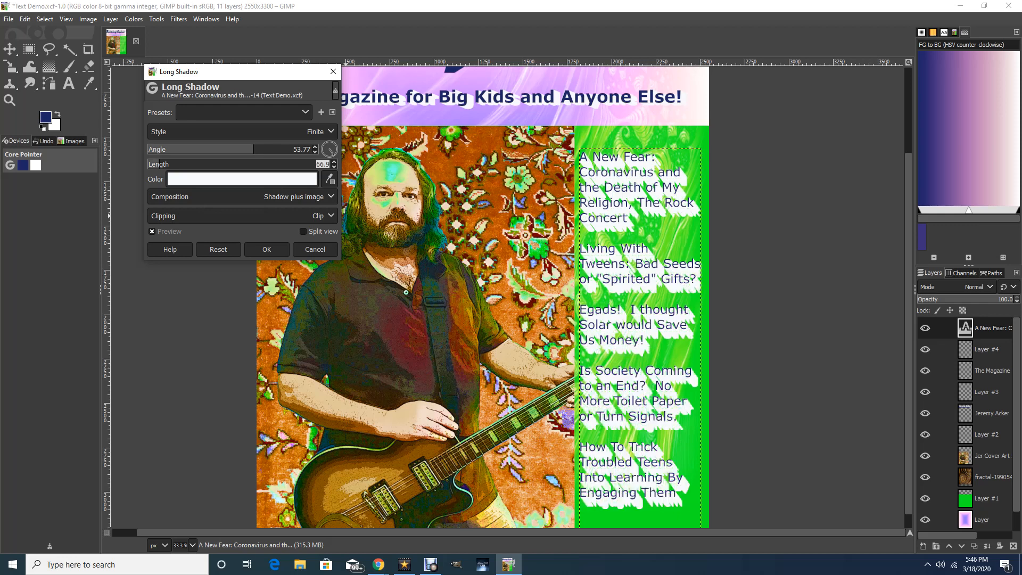
pyautogui.moveTo(158, 165); pyautogui.dragTo(149, 164)
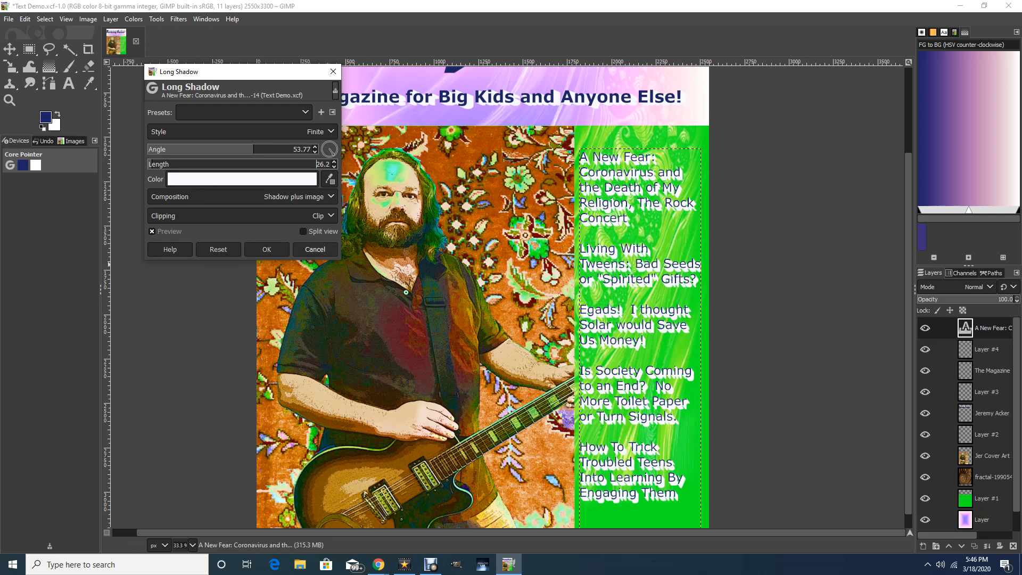
pyautogui.press('Escape')
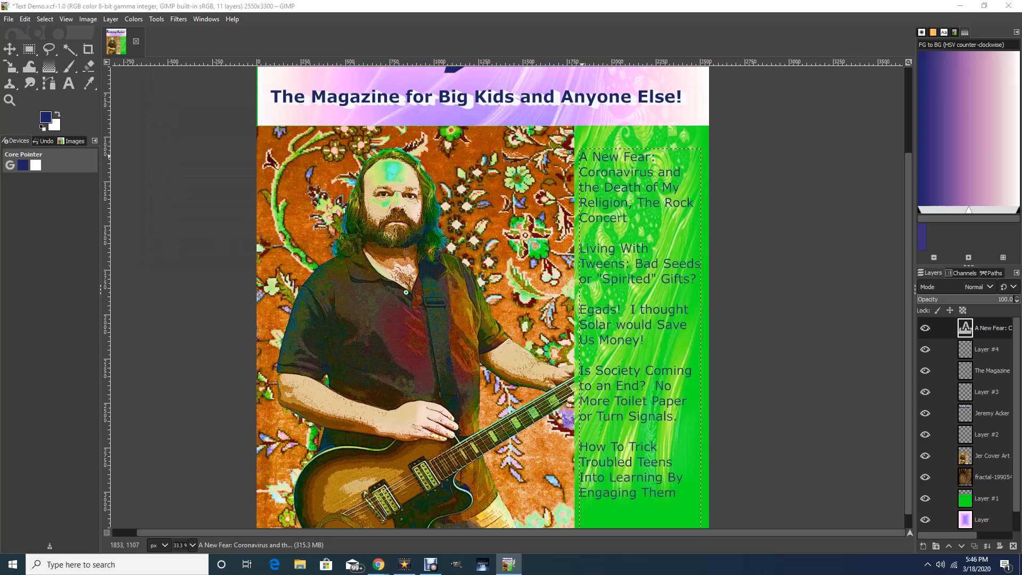
pyautogui.hotkey('ctrl', 'shift', 'f')
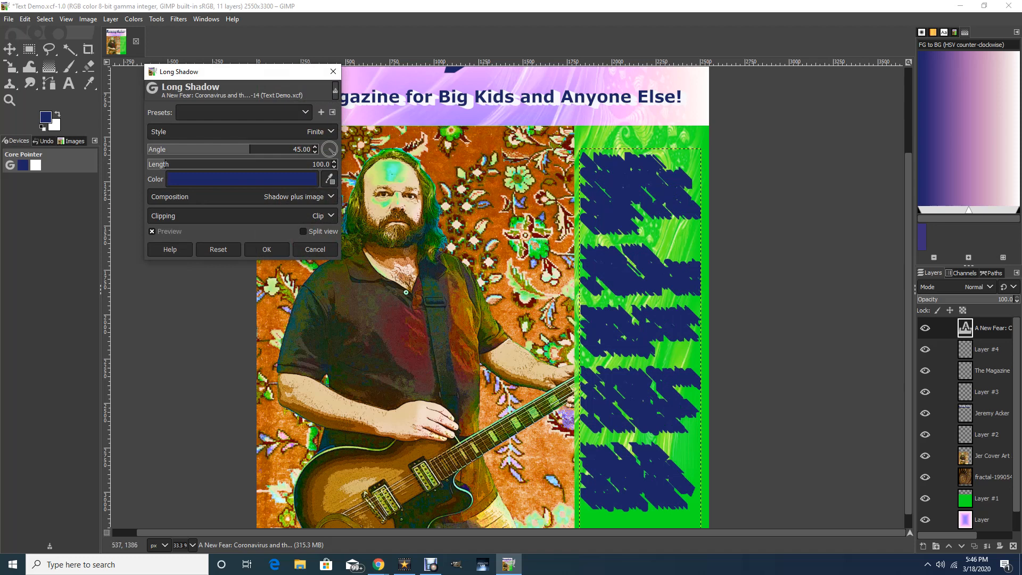
pyautogui.click(315, 249)
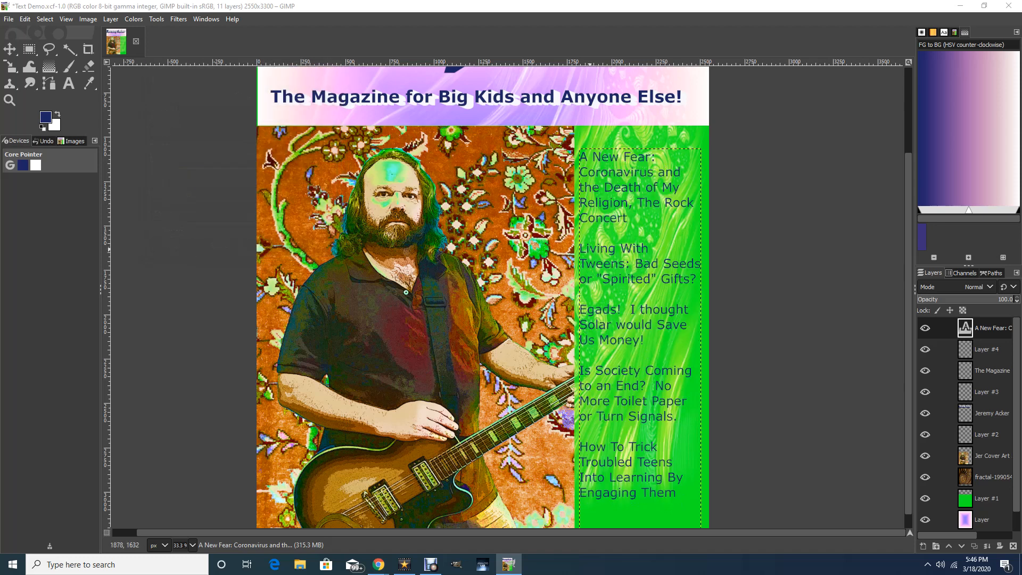
# Make all of the headline text in the sidebar bold.
pyautogui.press('t')
pyautogui.click(68, 84)
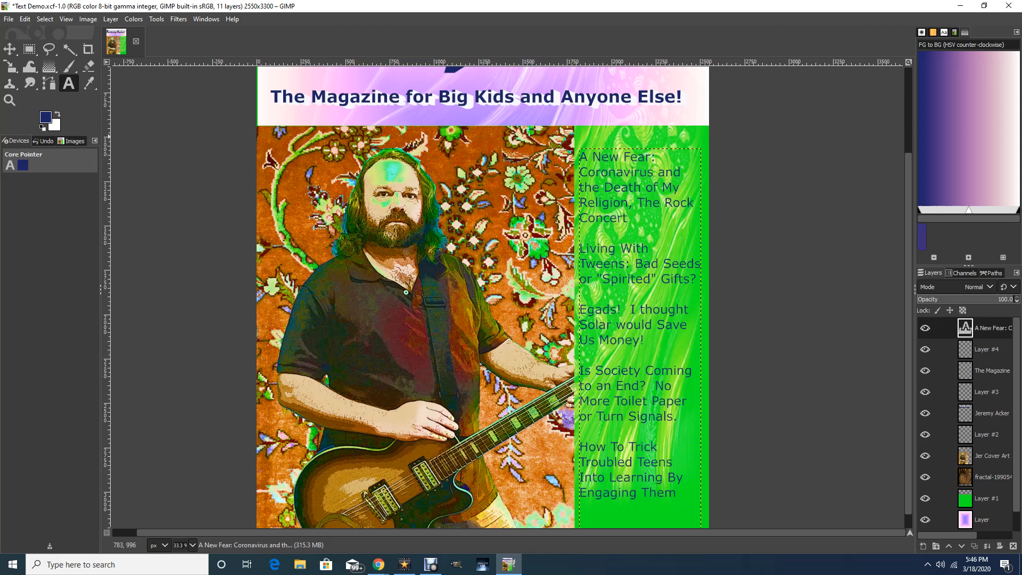
pyautogui.click(585, 263)
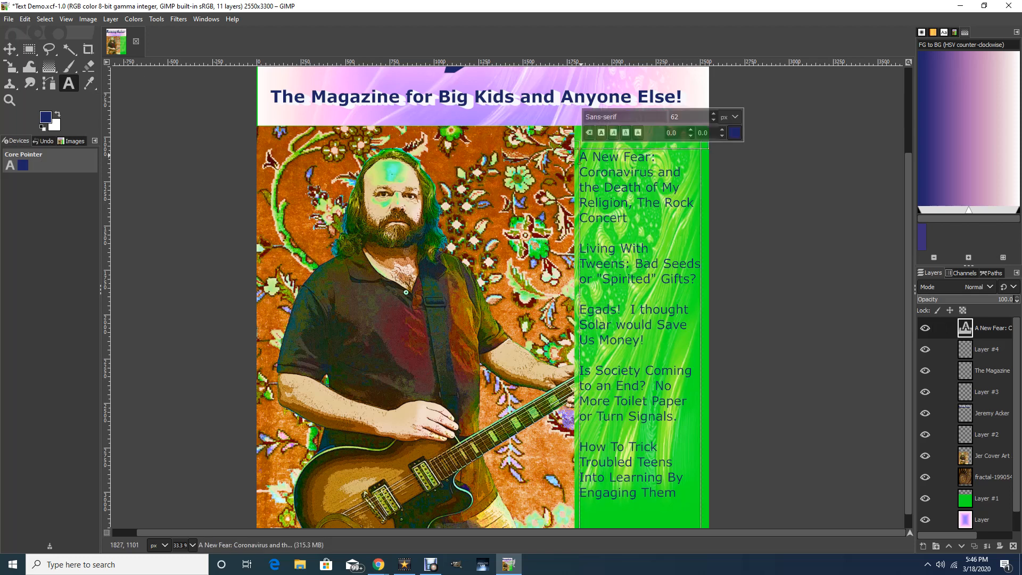
pyautogui.hotkey('ctrl', 'a')
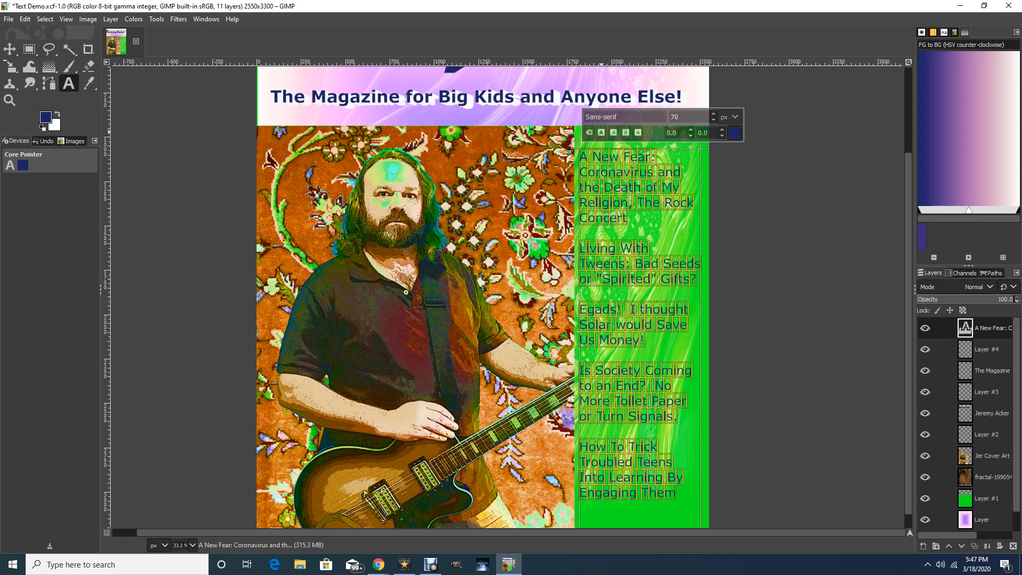
pyautogui.click(614, 133)
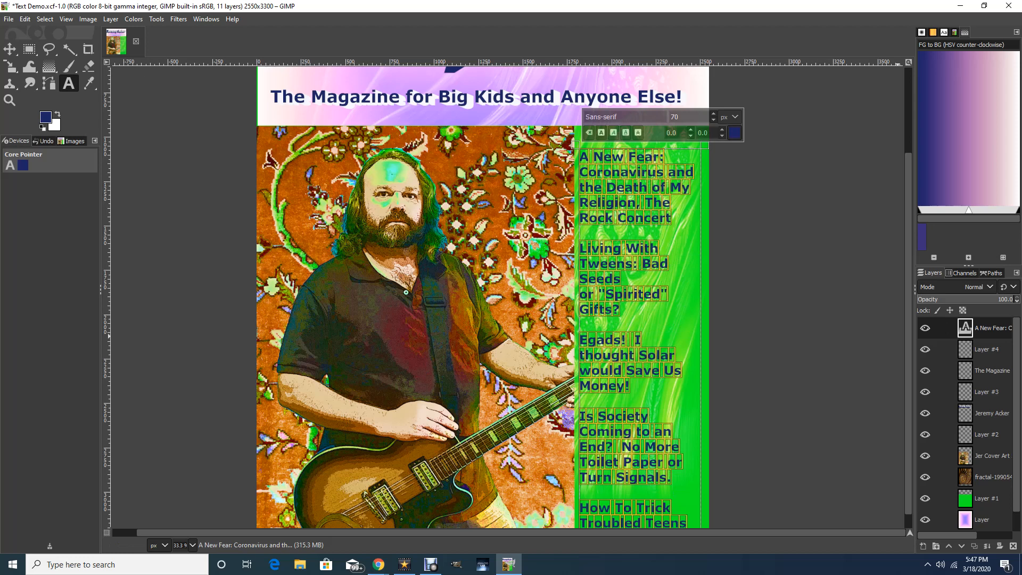
# Reduce the bold sidebar headlines to a font size of 66 px and leave text editing.
pyautogui.scroll(-1, 532, 298)
pyautogui.scroll(2, 533, 298)
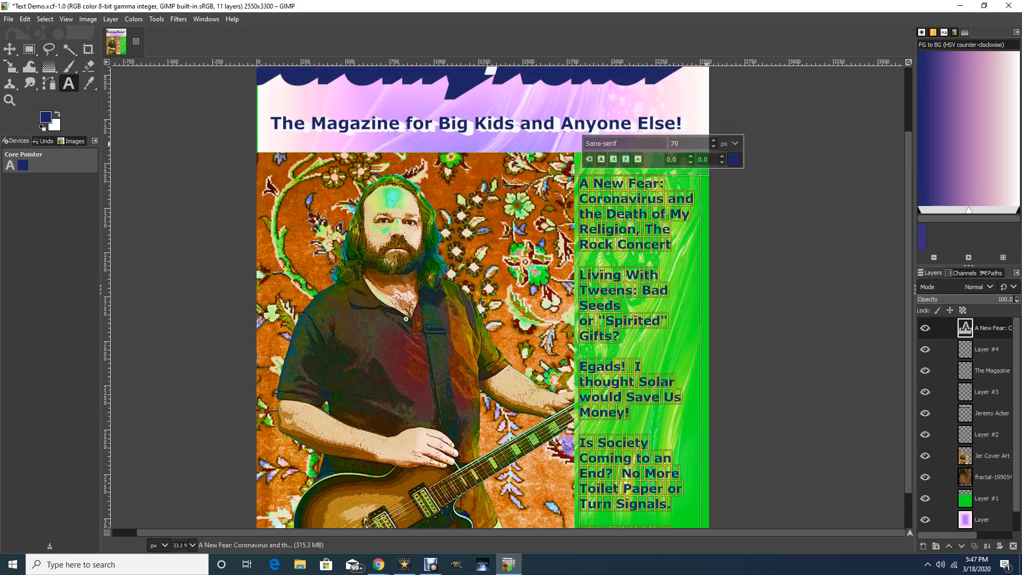
pyautogui.click(713, 147)
pyautogui.click(714, 147)
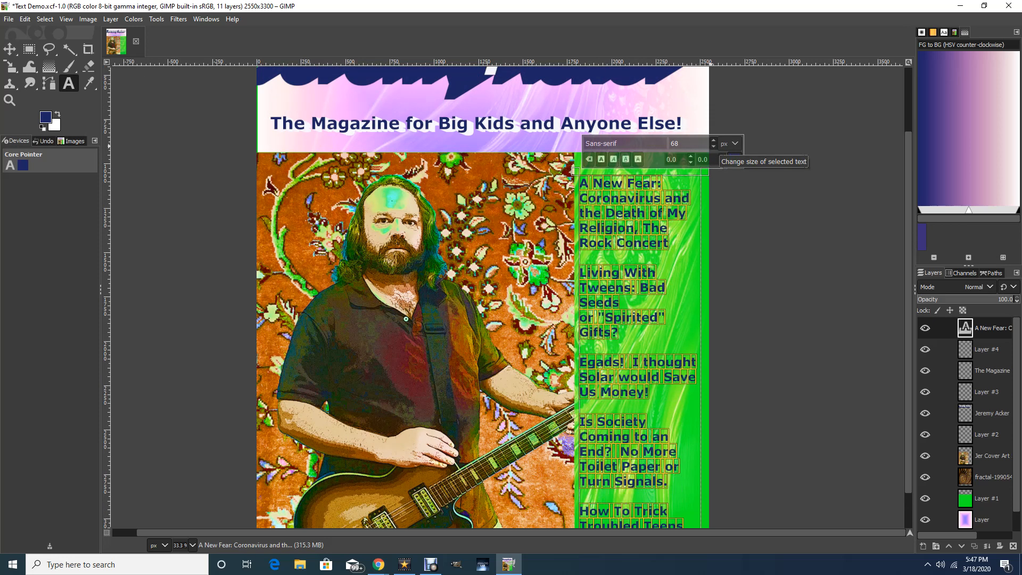
pyautogui.click(713, 146)
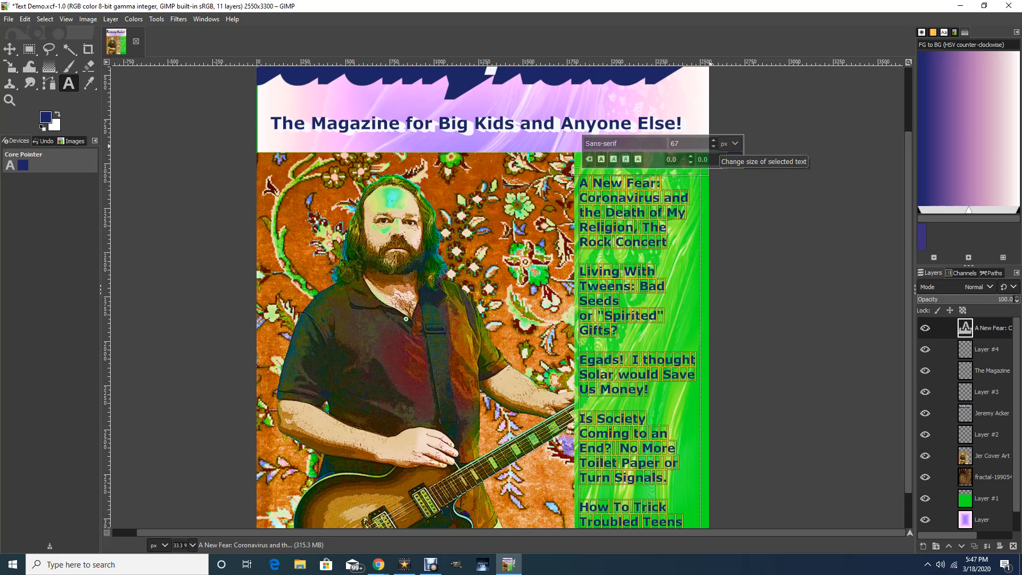
pyautogui.click(714, 146)
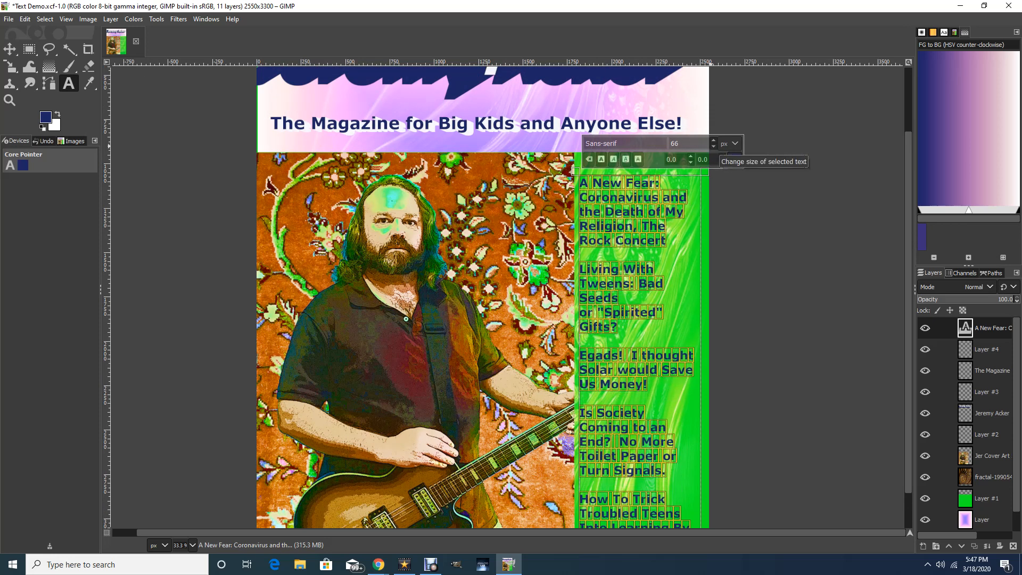
pyautogui.scroll(-2, 508, 297)
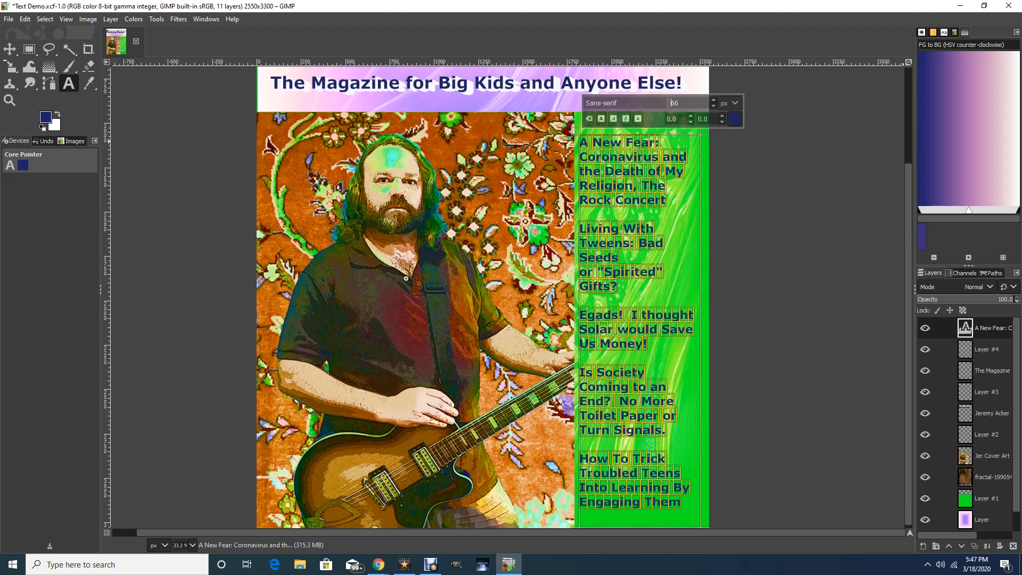
pyautogui.scroll(1, 573, 249)
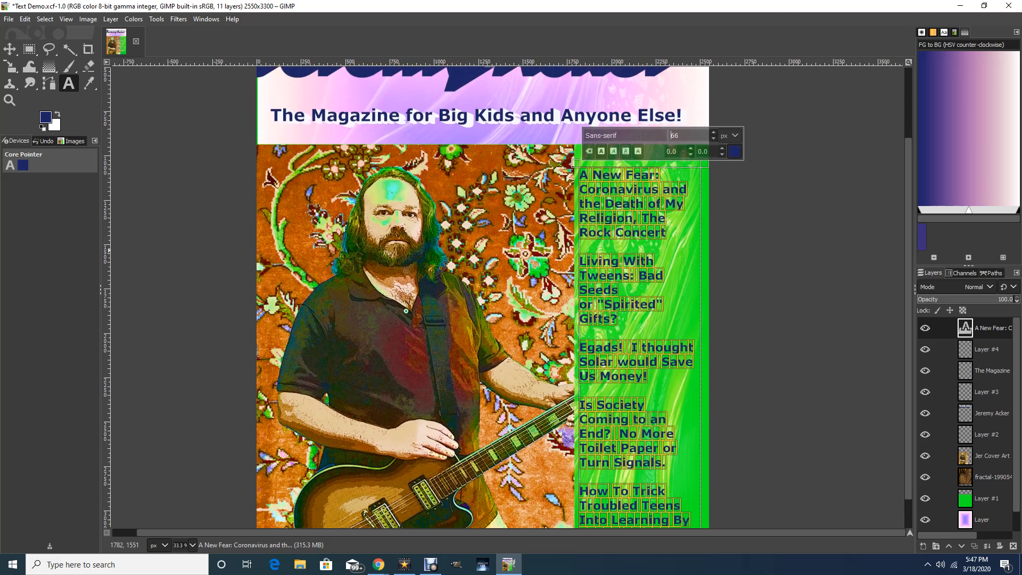
pyautogui.click(9, 49)
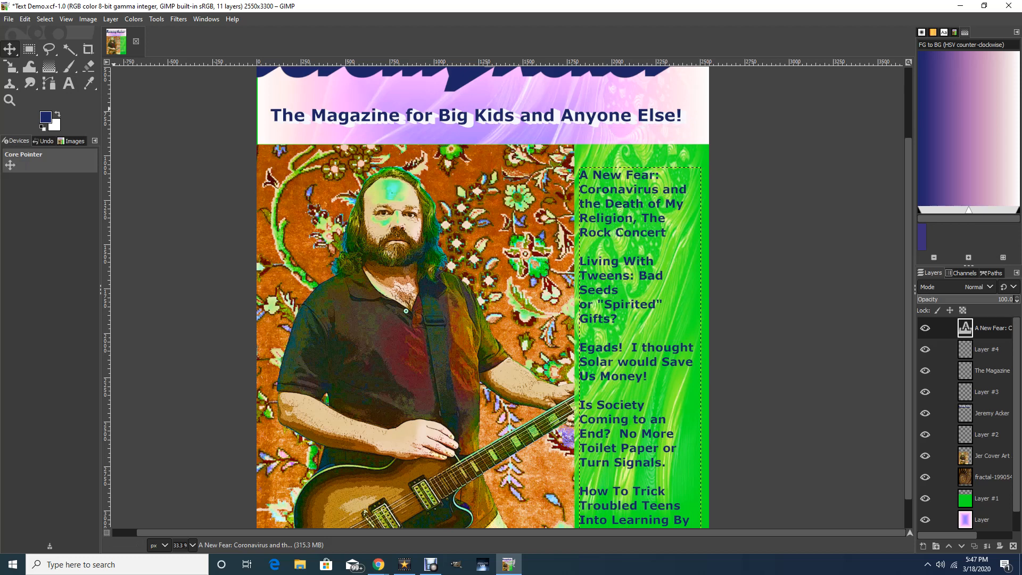
# Start a Long Shadow on the bold sidebar headlines with the near-white shadow colour f4f4f7.
pyautogui.moveTo(909, 231); pyautogui.dragTo(909, 258)
pyautogui.scroll(-1, 508, 298)
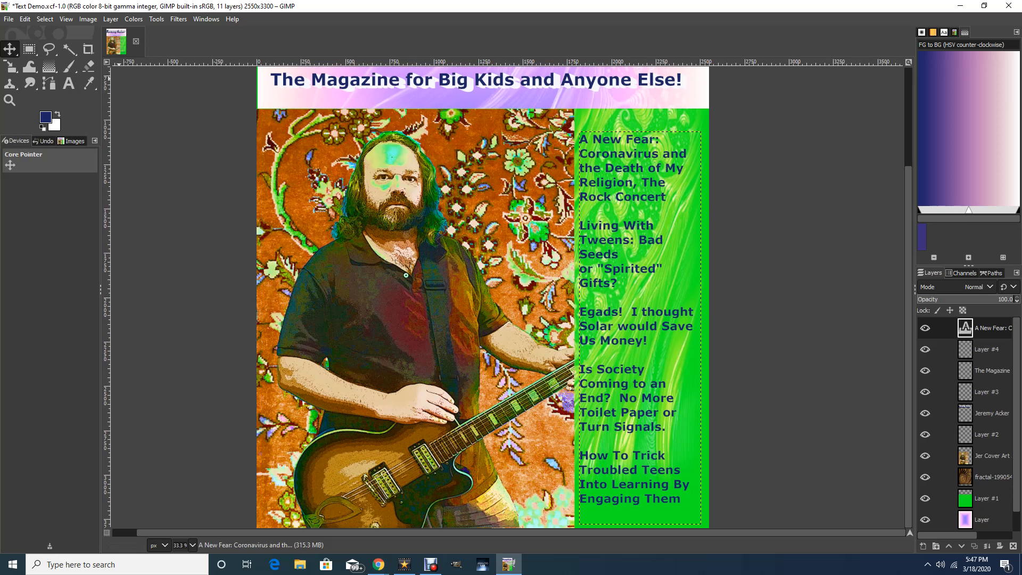
pyautogui.click(178, 19)
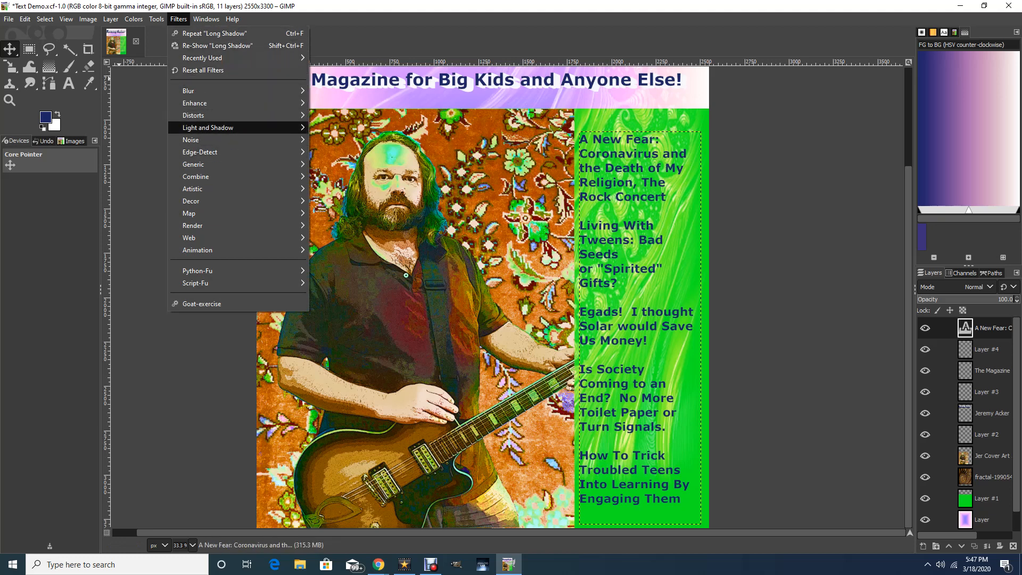
pyautogui.moveTo(240, 128)
pyautogui.click(341, 209)
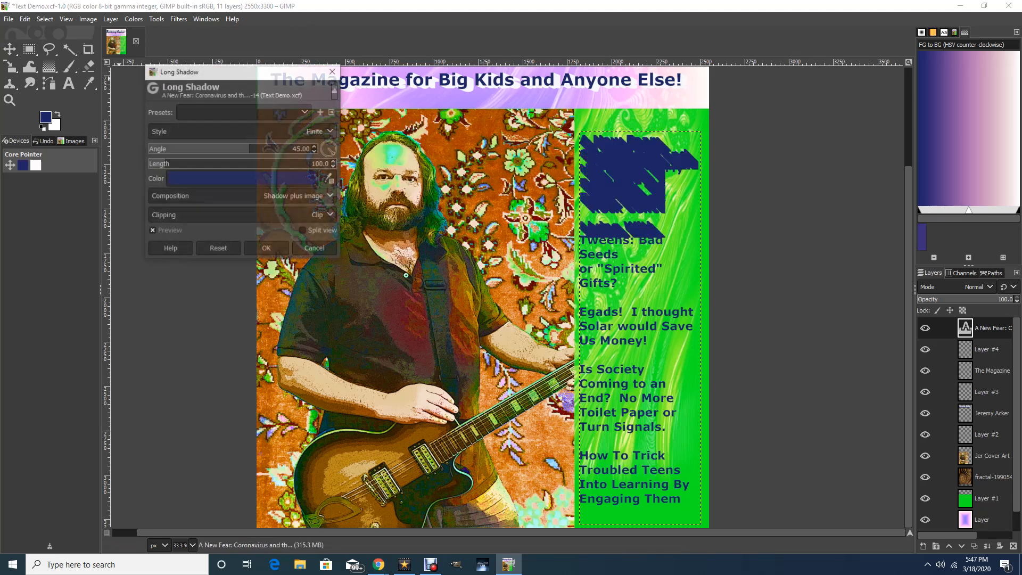
pyautogui.click(242, 179)
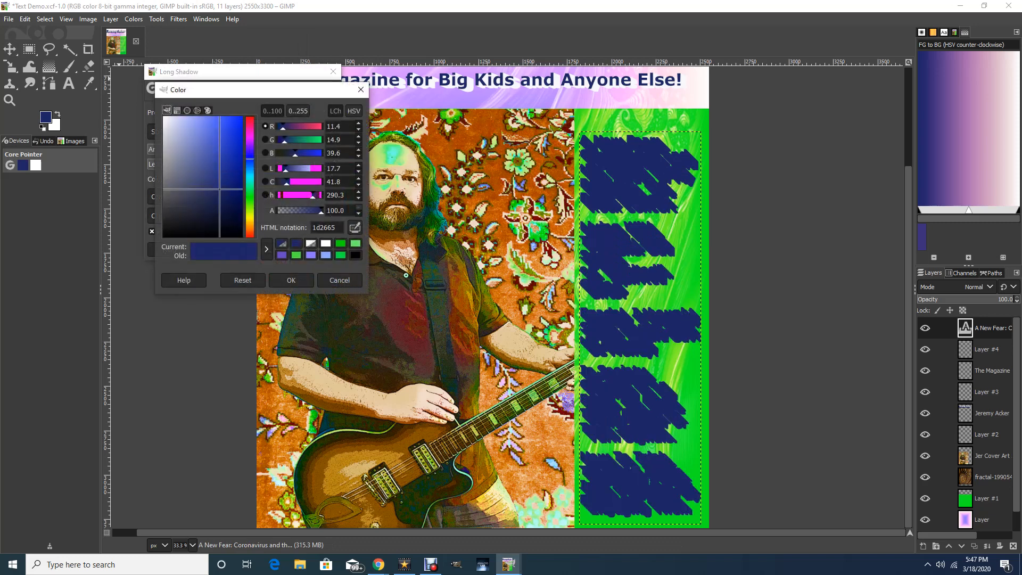
pyautogui.click(164, 120)
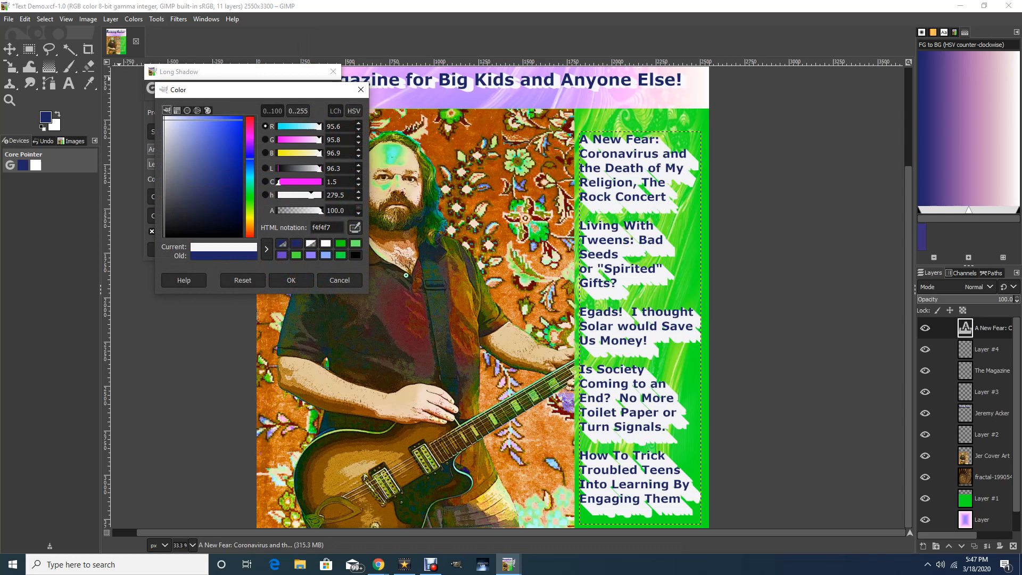
pyautogui.press('Return')
# Shorten the long shadow on the sidebar headlines to a length of 17.4.
pyautogui.click(166, 164)
pyautogui.moveTo(164, 164); pyautogui.dragTo(148, 164)
pyautogui.click(150, 164)
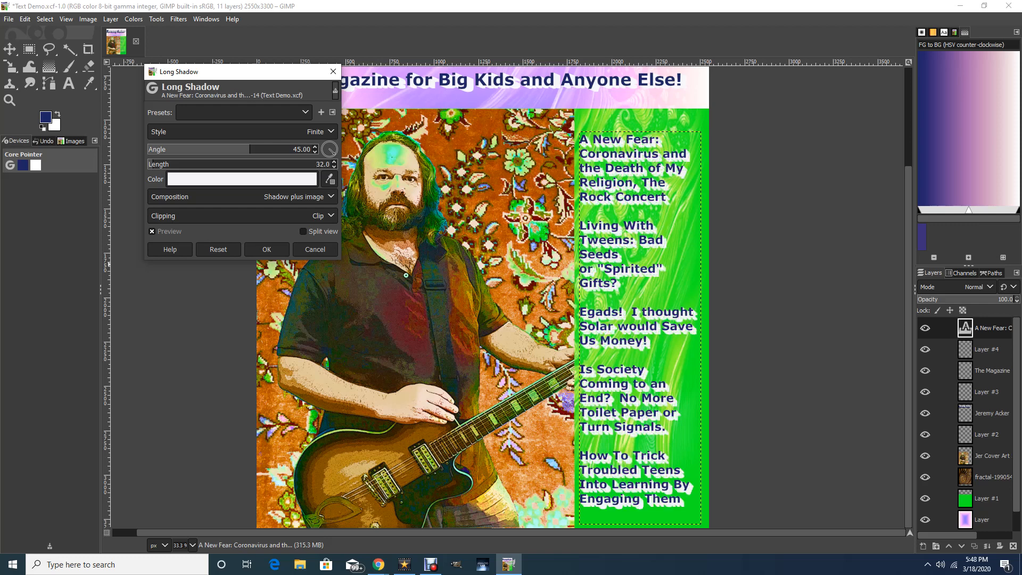
pyautogui.moveTo(154, 164); pyautogui.dragTo(150, 164)
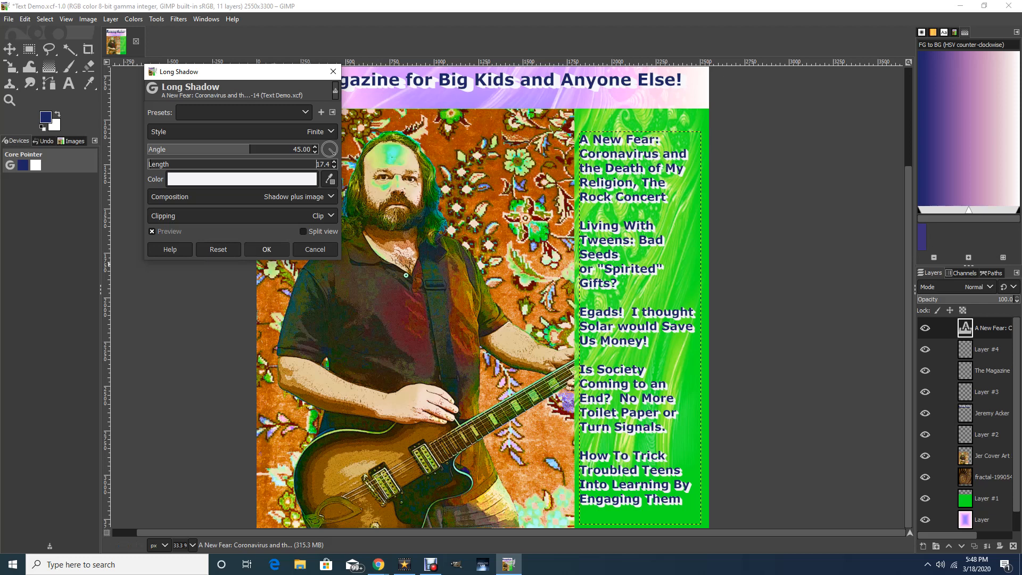
# Try the Shadow only and Shadow minus image compositions, then apply the headlines' Long Shadow with Shadow plus image.
pyautogui.click(294, 197)
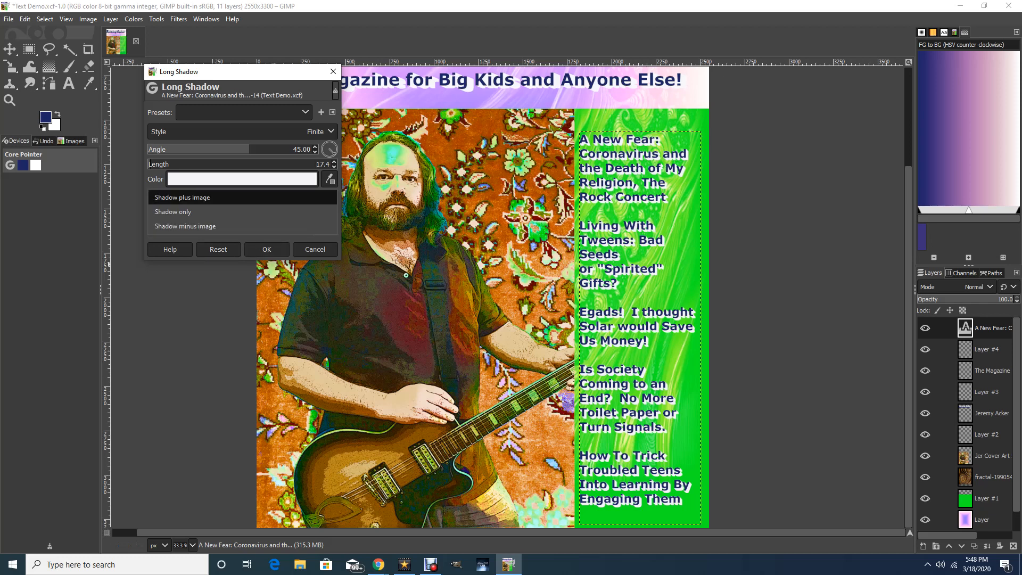
pyautogui.click(173, 212)
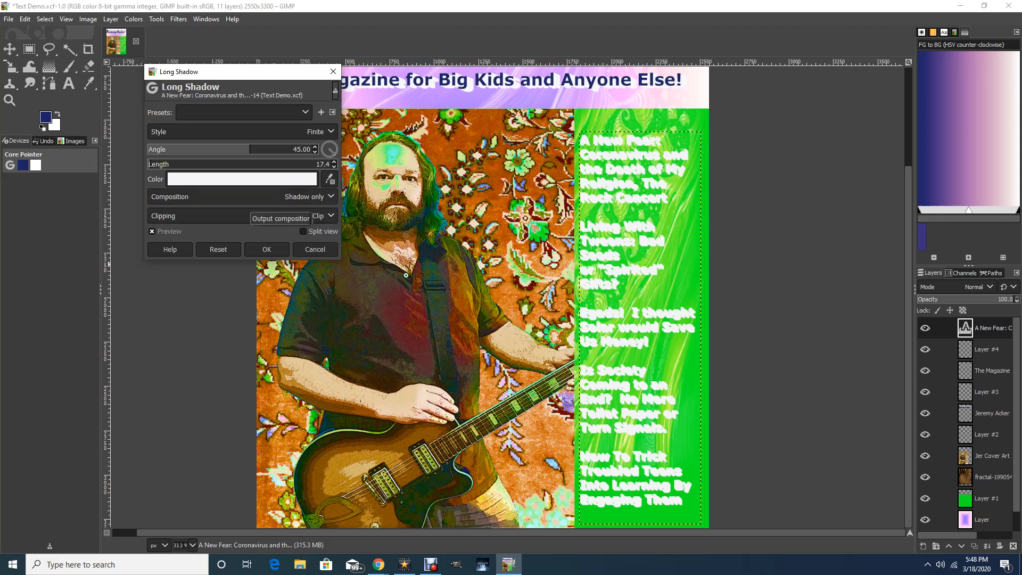
pyautogui.click(250, 196)
pyautogui.click(250, 208)
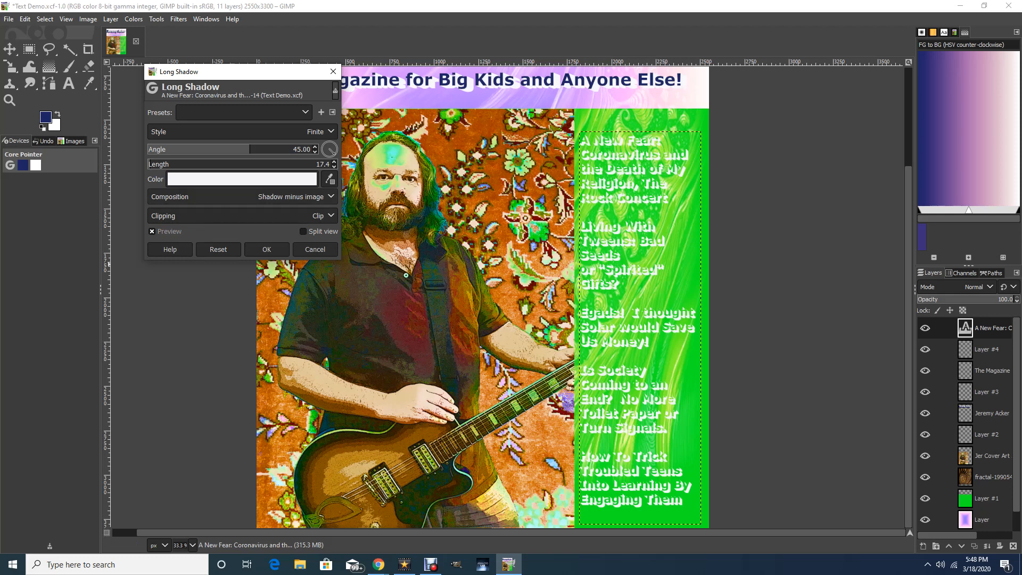
pyautogui.click(296, 197)
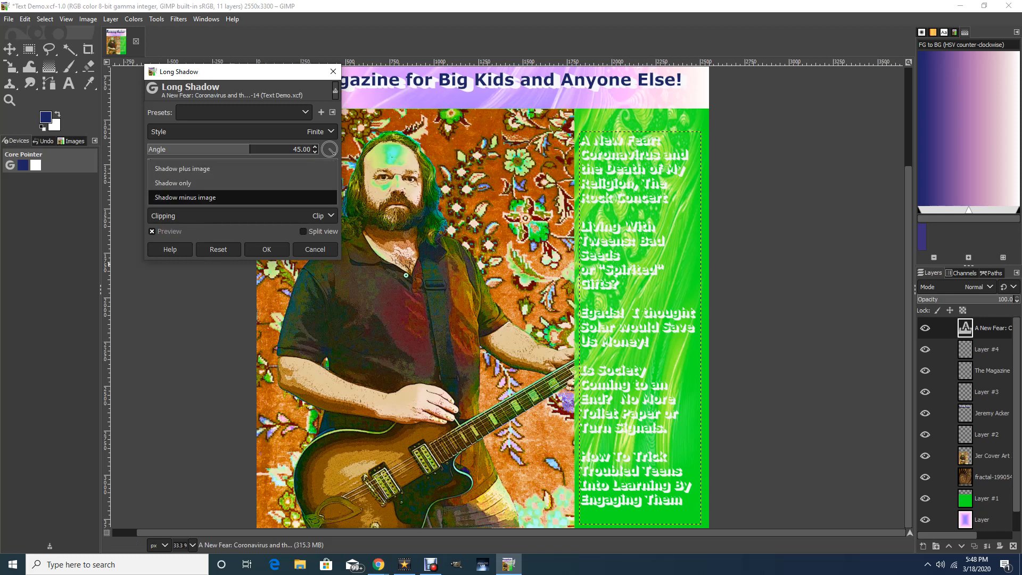
pyautogui.click(242, 169)
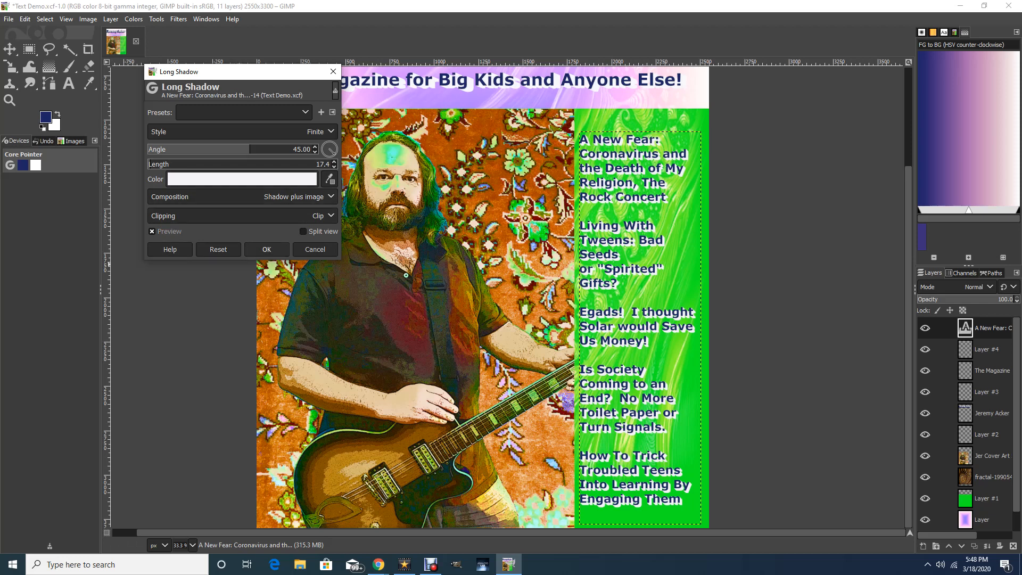
pyautogui.click(267, 249)
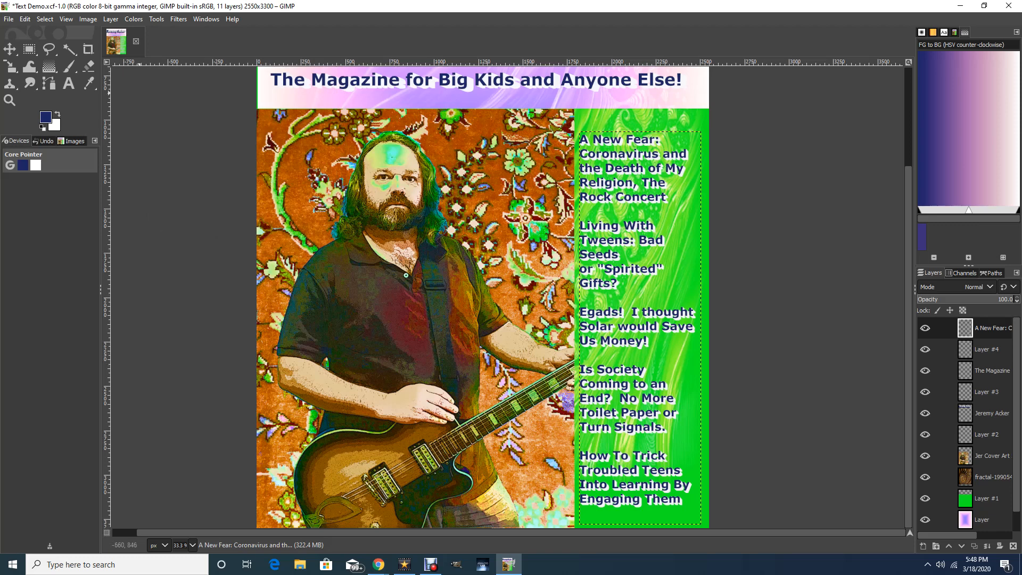
# Activate the Text tool on the magazine cover.
pyautogui.click(68, 83)
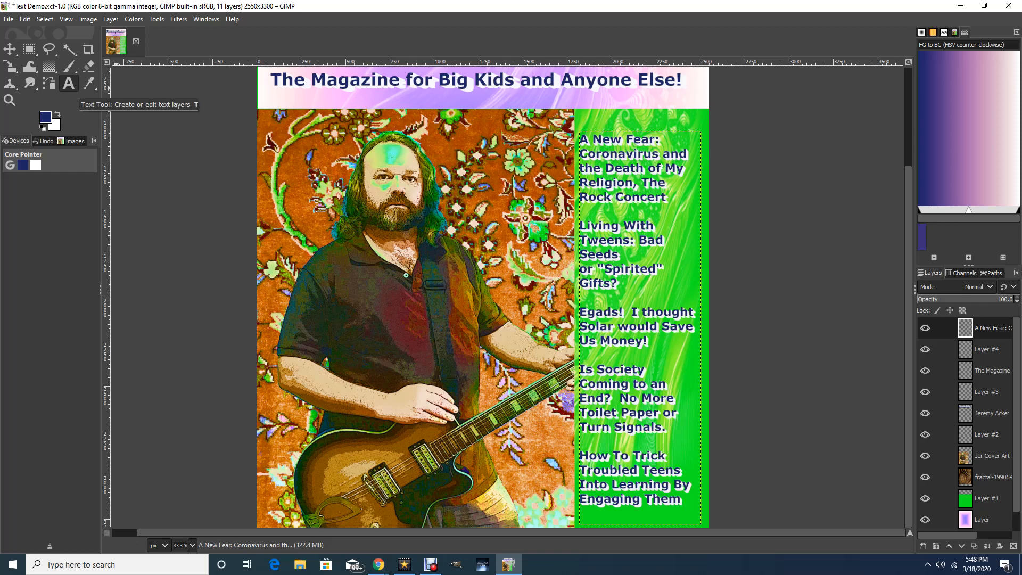